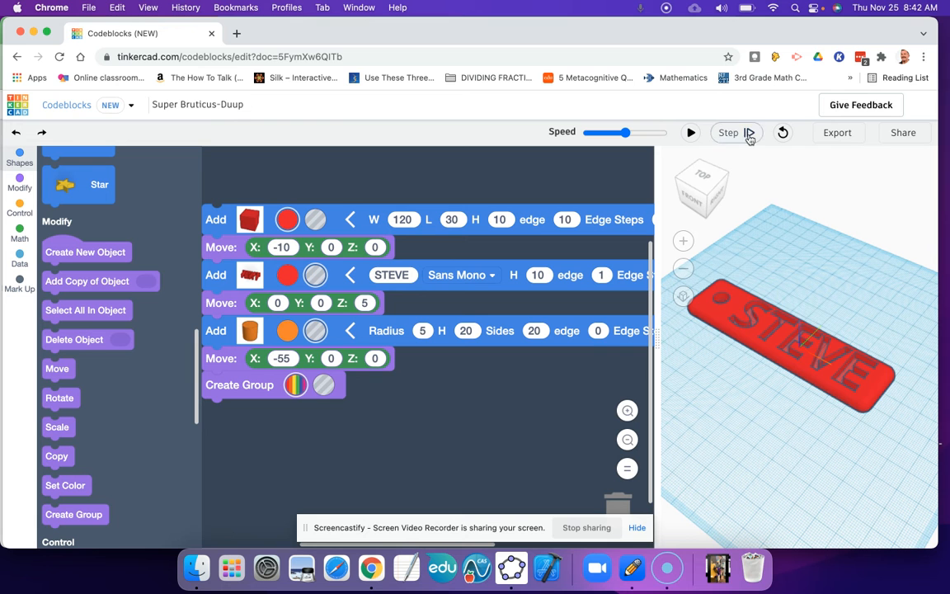
Restart the finished name tag program and step through it block by block to examine how each shape is added, moved and grouped
click(784, 132)
click(746, 133)
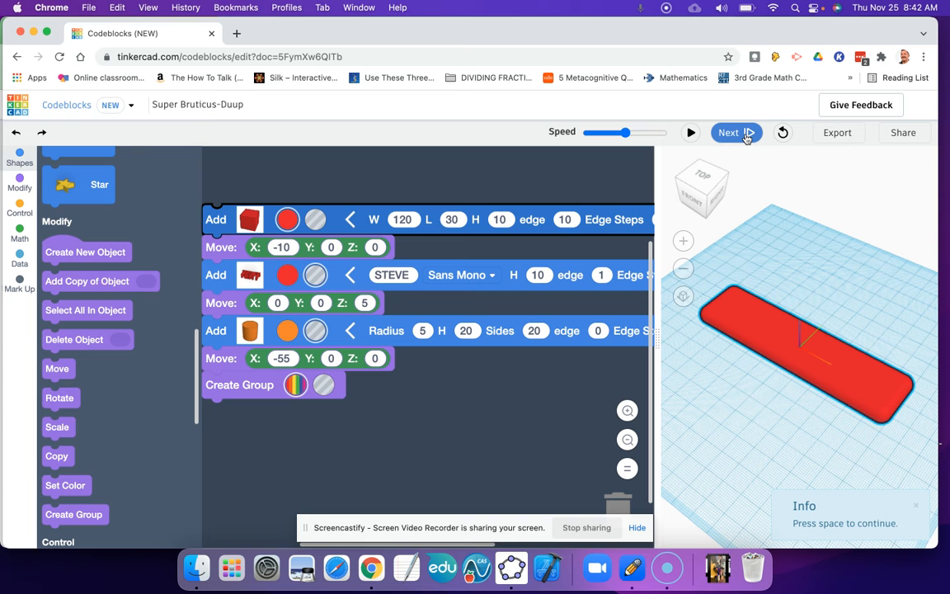
click(747, 134)
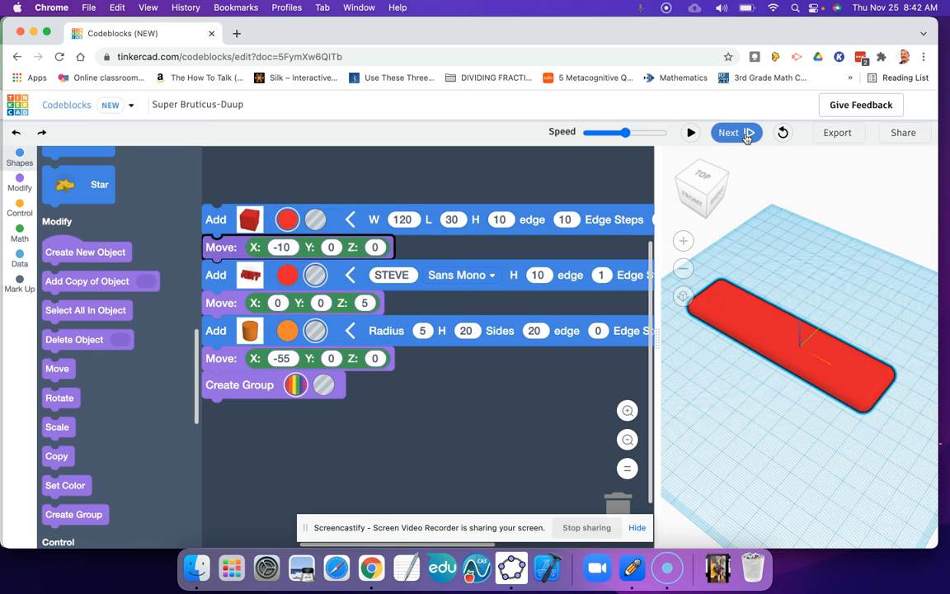
click(747, 134)
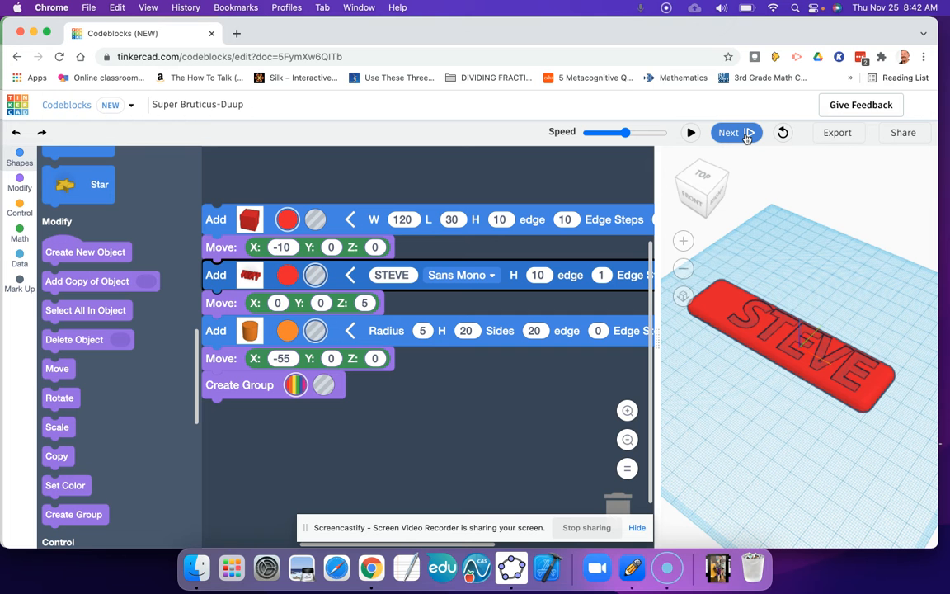
click(746, 133)
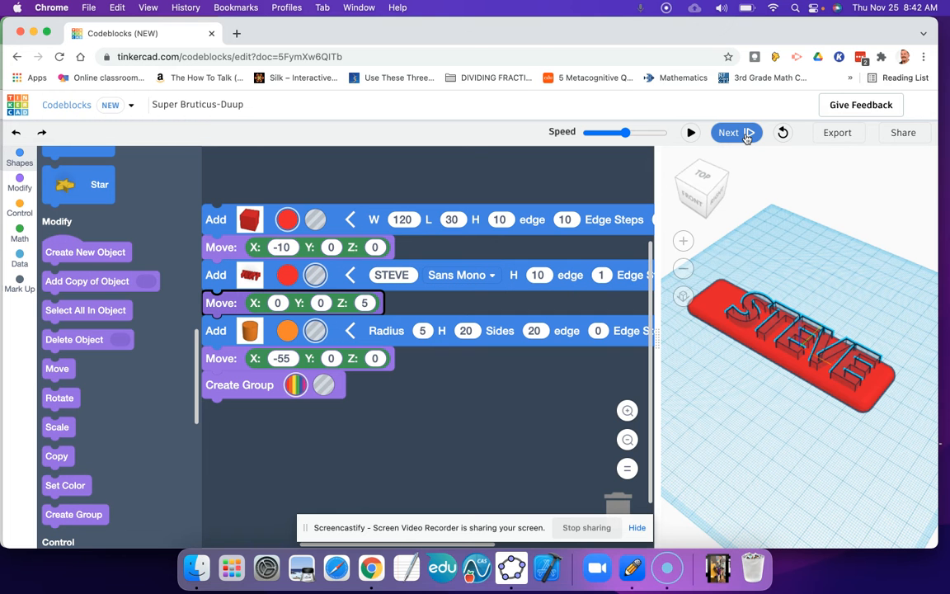
mouse_move(734, 380)
right_down()
mouse_move(752, 291)
mouse_move(736, 362)
right_up()
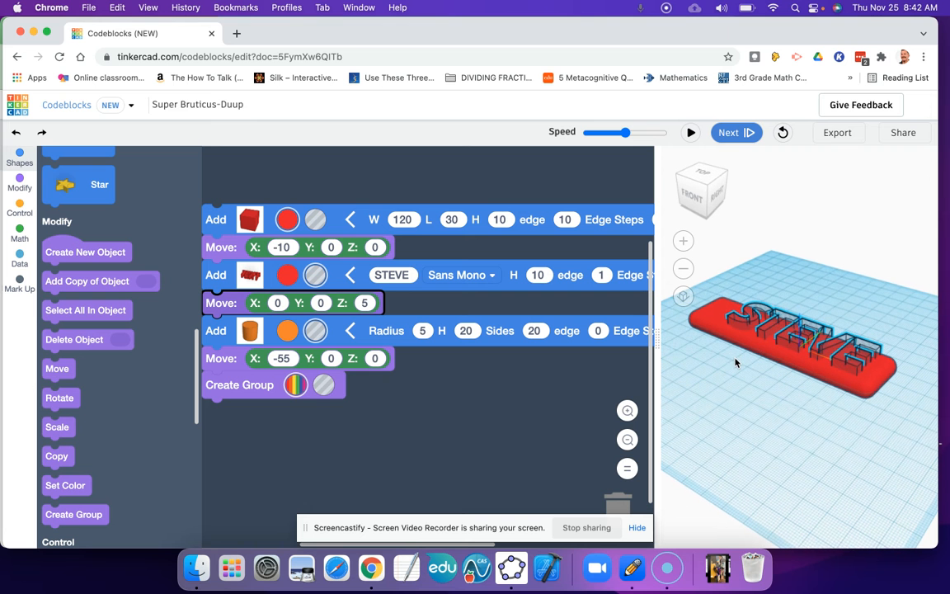
click(746, 140)
right_drag(775, 363, 773, 403)
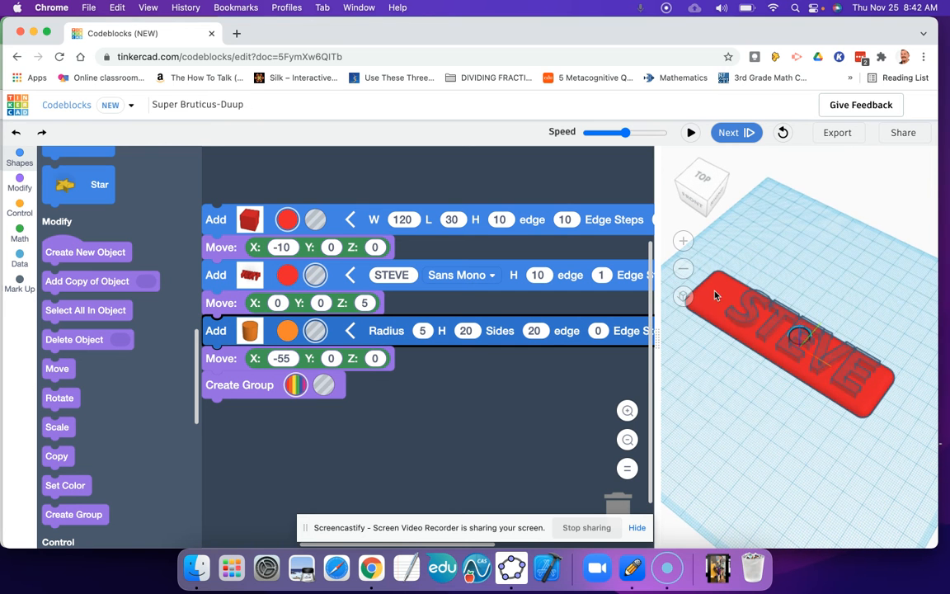
click(735, 139)
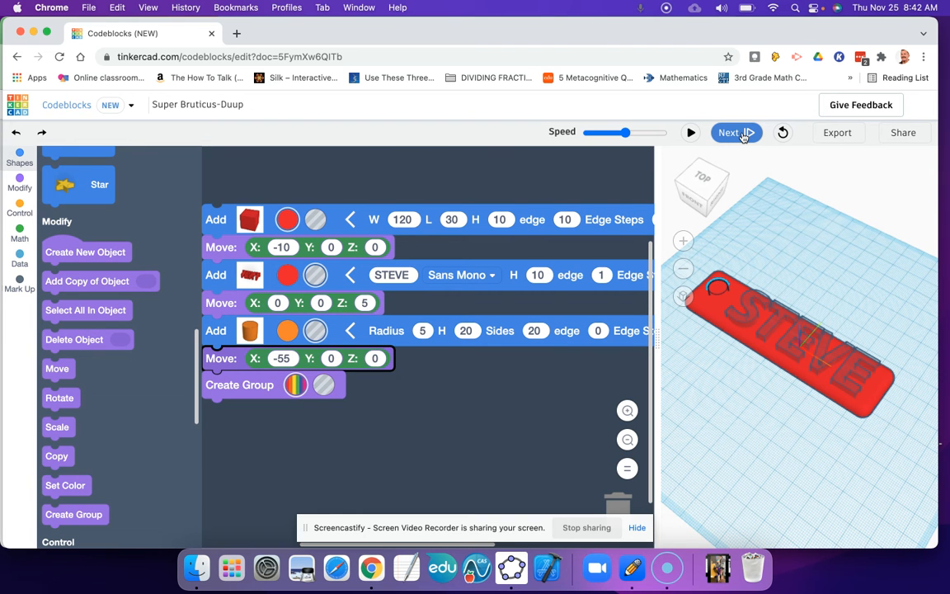
click(743, 137)
mouse_move(710, 388)
right_down()
mouse_move(726, 436)
mouse_move(703, 405)
right_up()
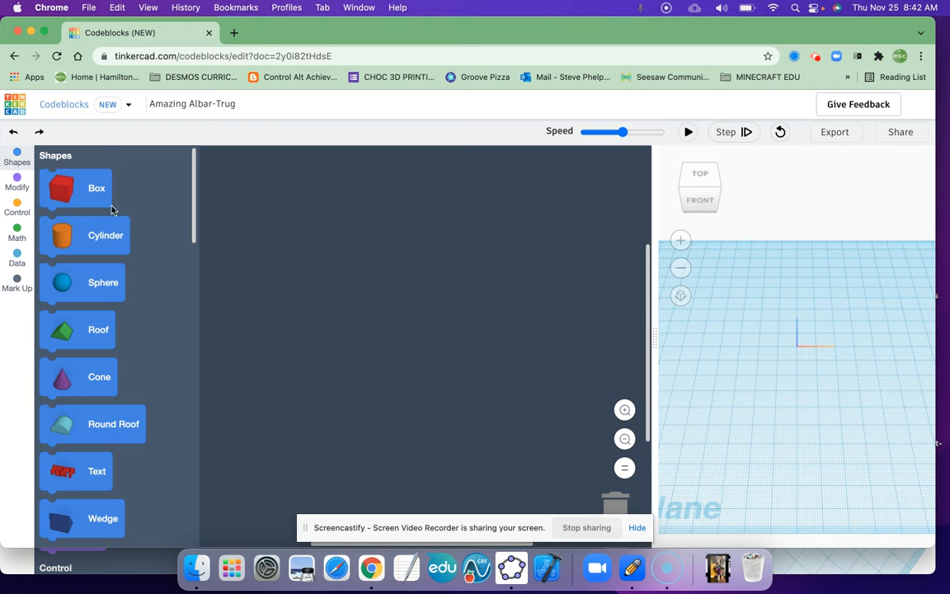
Add a box block with a text block beneath it to the empty program, and enter the first name as the text
drag(65, 188, 273, 204)
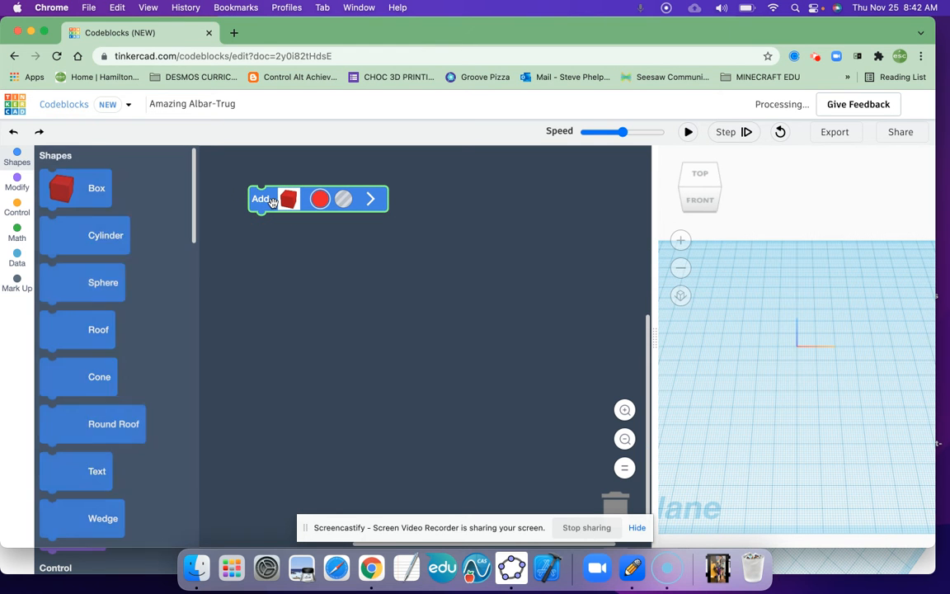
drag(65, 472, 264, 235)
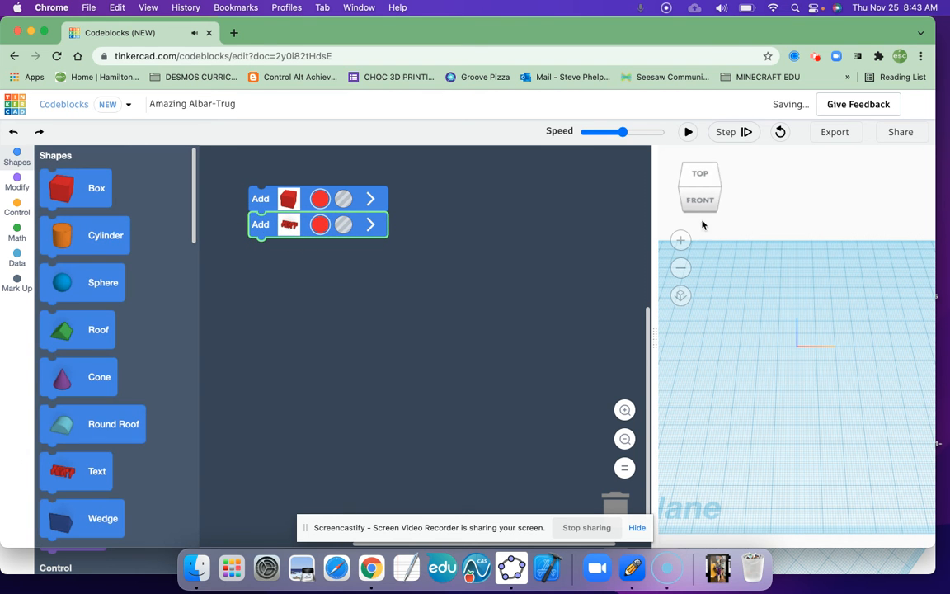
click(370, 224)
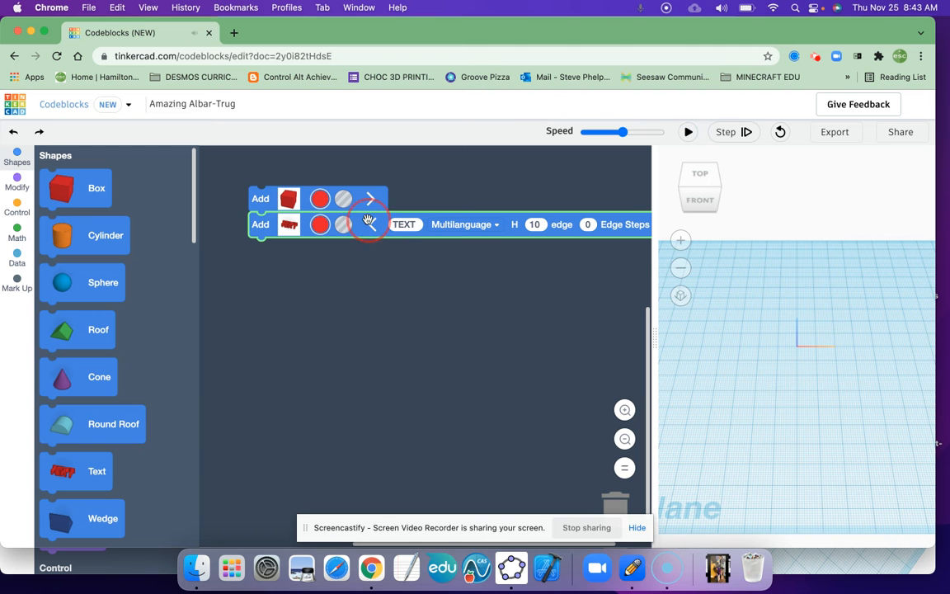
click(406, 225)
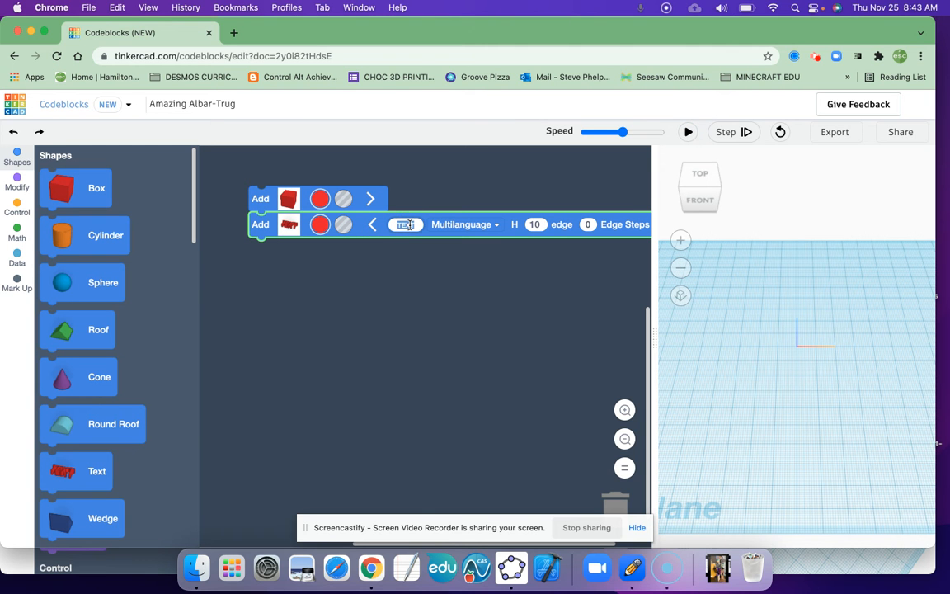
text(steve)
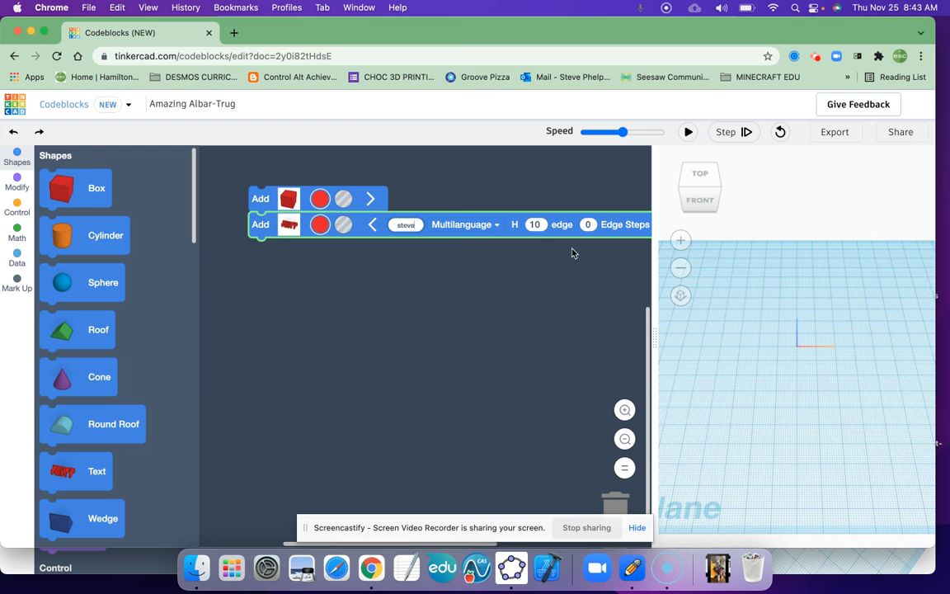
Set the text block's edge to 1 and its font to Sans Mono
click(590, 229)
text(1)
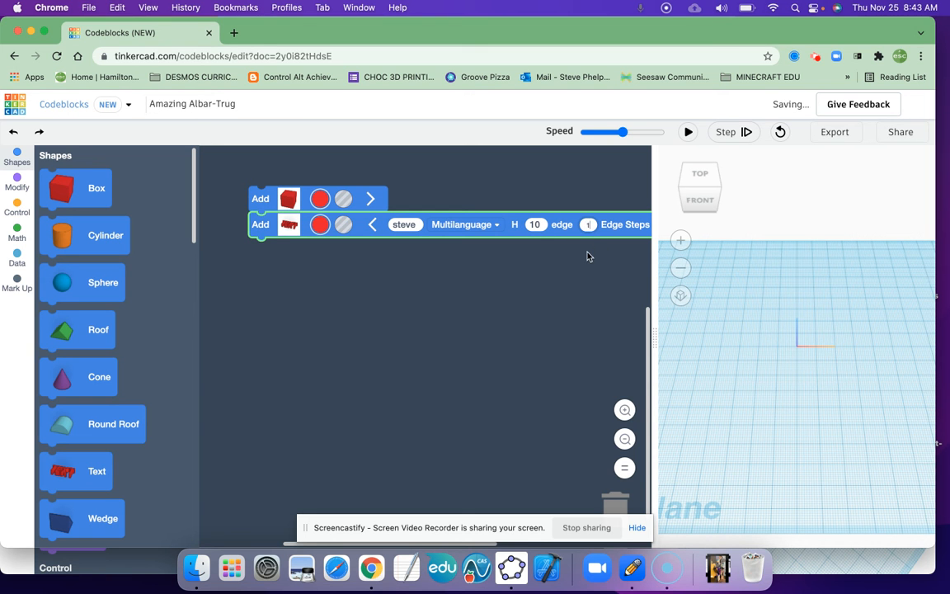
click(496, 227)
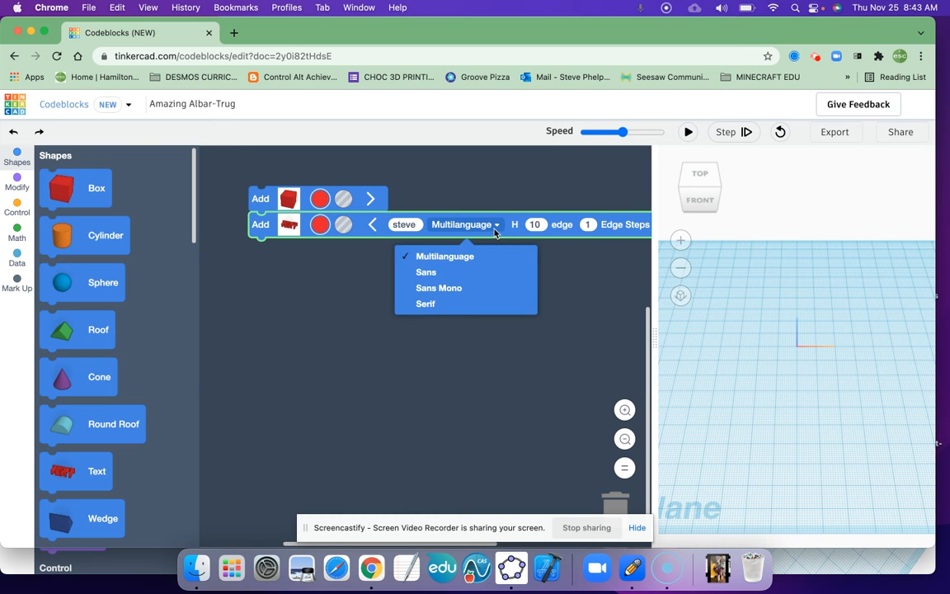
click(456, 288)
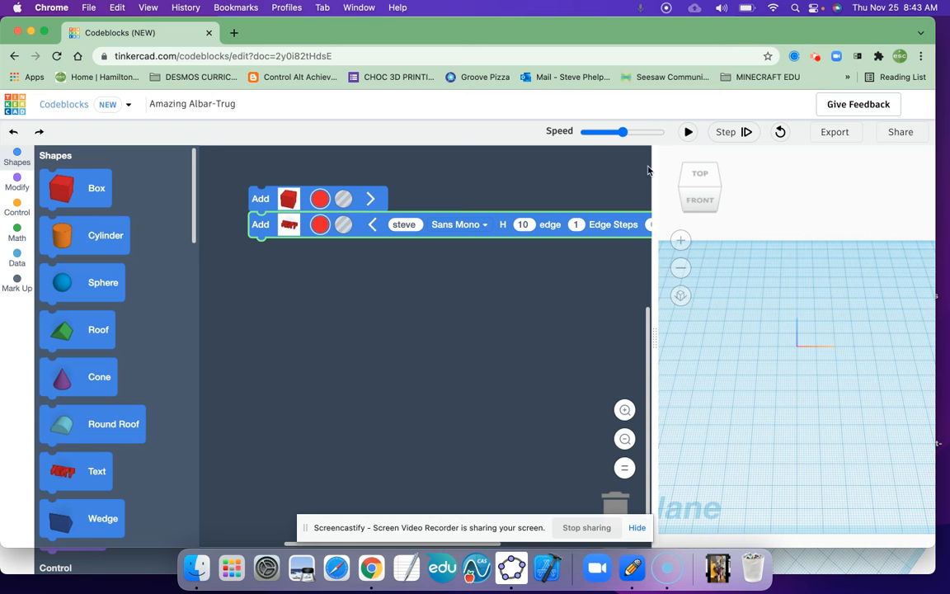
Run the program and gauge the length of the name against the workplane grid
click(688, 132)
click(814, 401)
drag(814, 401, 796, 436)
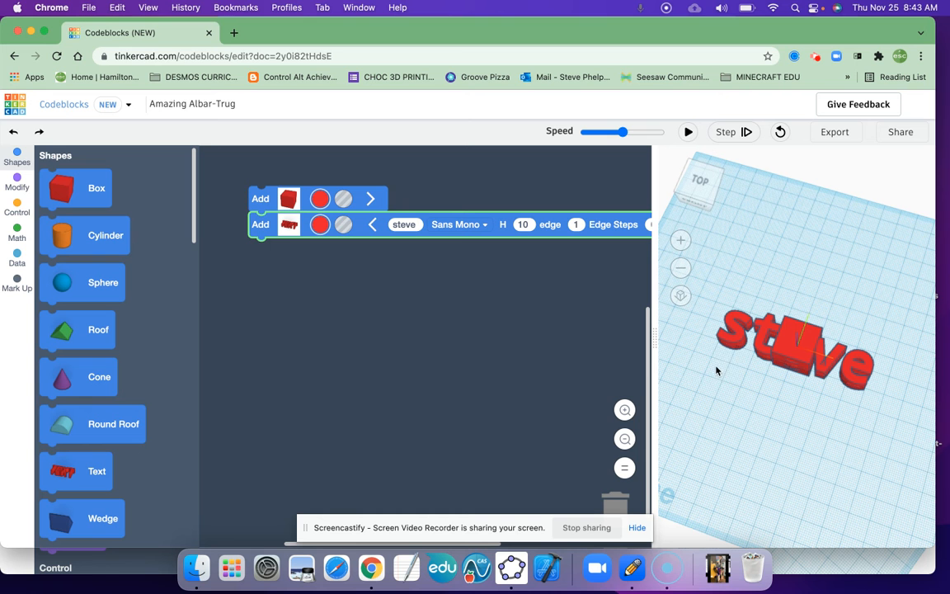
click(738, 372)
click(752, 379)
click(772, 384)
click(787, 391)
click(827, 407)
click(847, 415)
Set the box to width 110, length 30 and height 10, and run the program to check its fit around the name
click(370, 199)
click(415, 199)
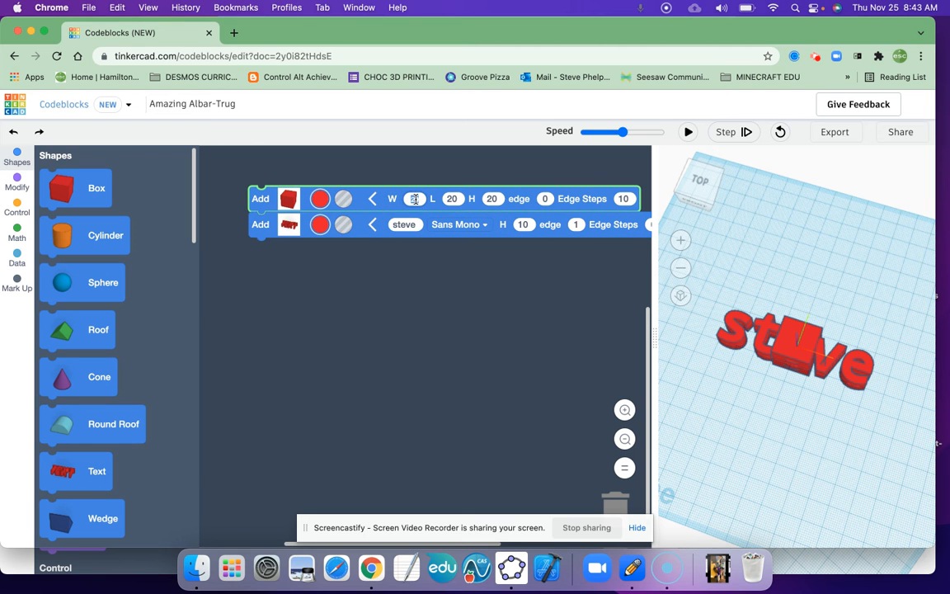
text(110)
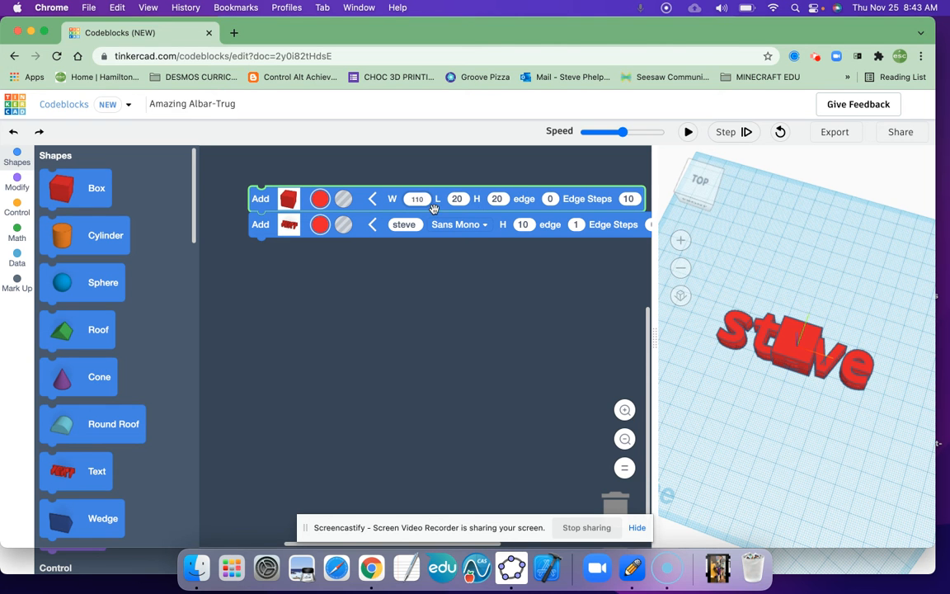
click(461, 200)
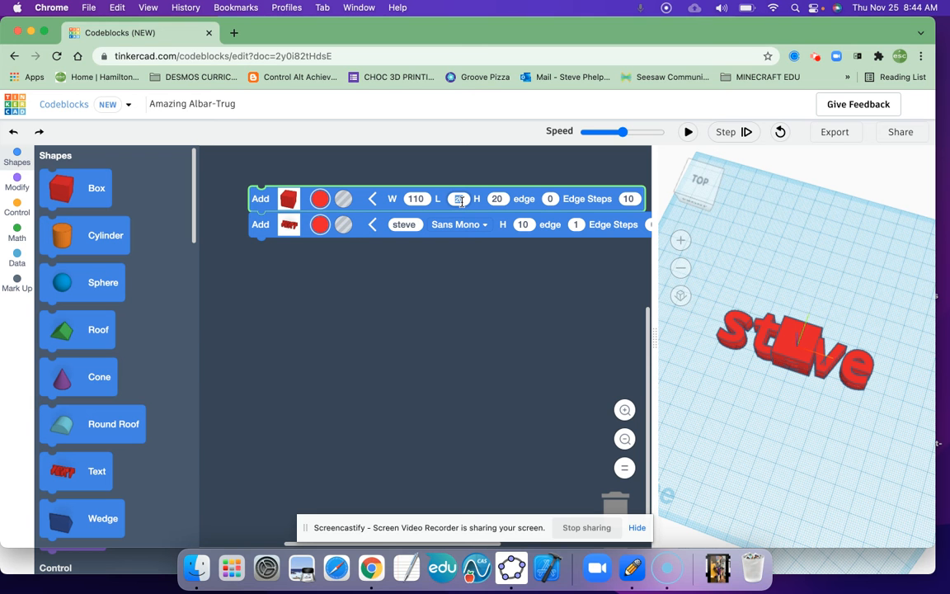
text(30)
click(495, 199)
text(10)
click(686, 133)
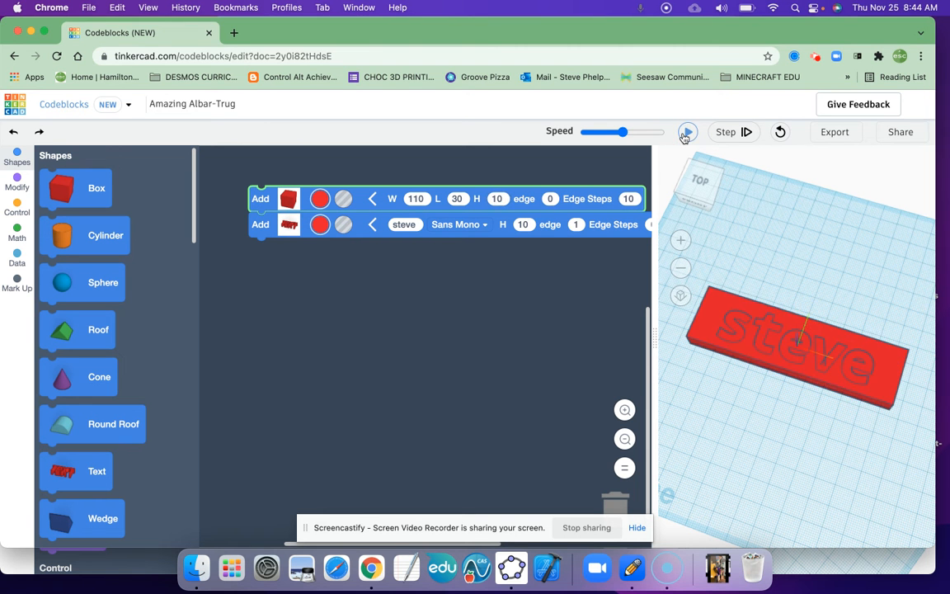
right_drag(780, 346, 767, 380)
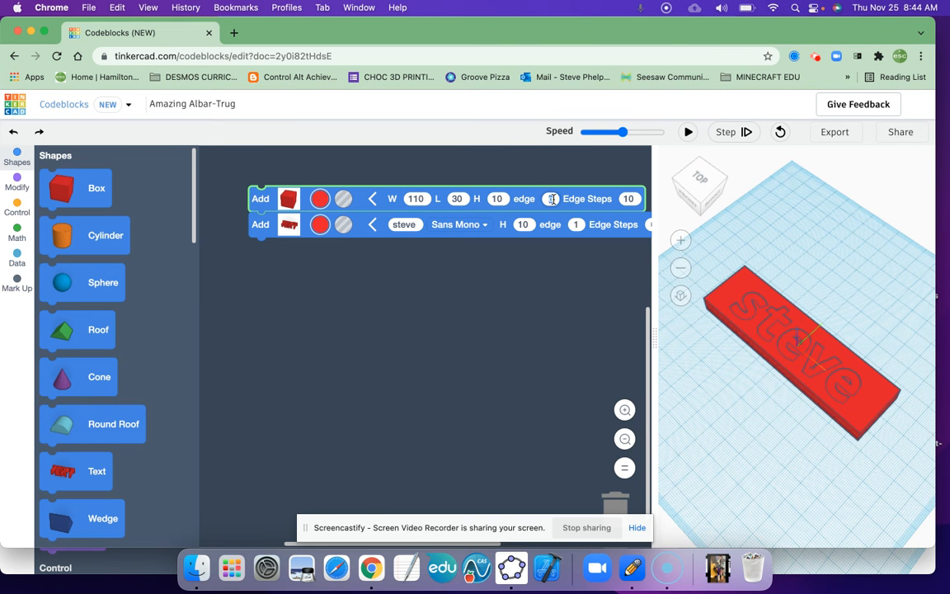
Round the box's corners with an edge value of 10 and run the program
text(10)
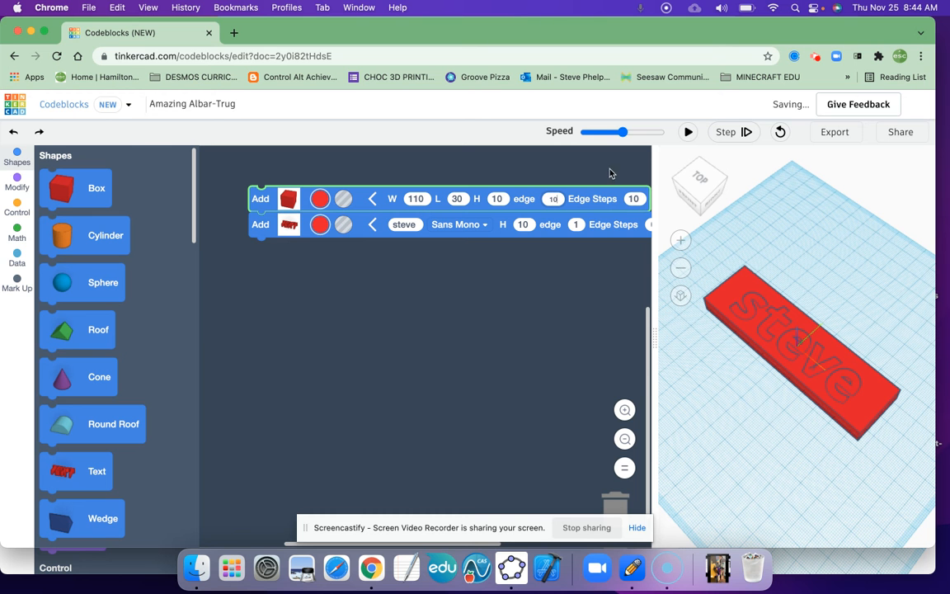
click(687, 133)
mouse_move(732, 388)
mouse_down()
mouse_move(746, 374)
mouse_move(736, 380)
mouse_move(742, 403)
mouse_up()
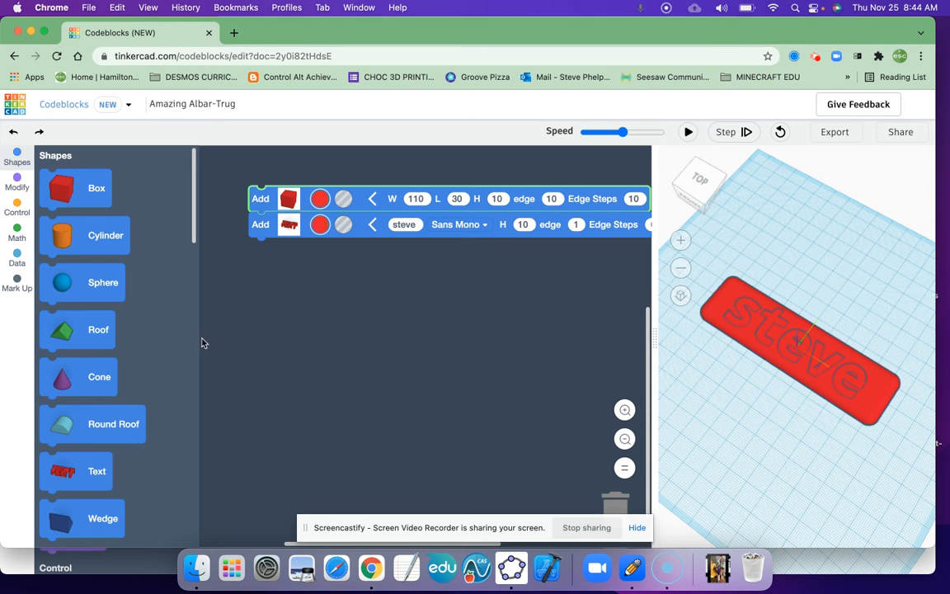
Insert a Move block directly after the box with X set to -10, and run the program to check the shifted plate
scroll(129, 407, down, 10)
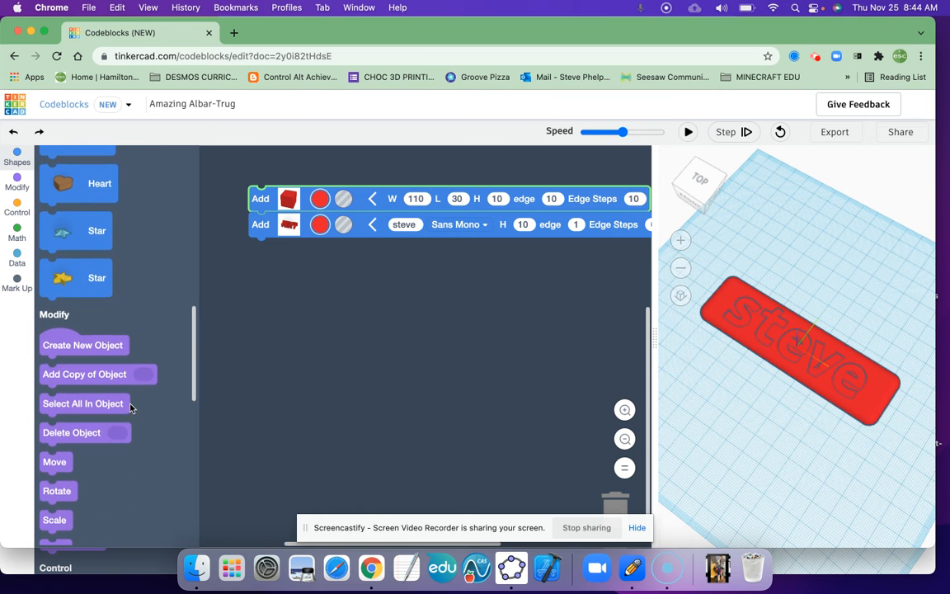
drag(51, 465, 261, 231)
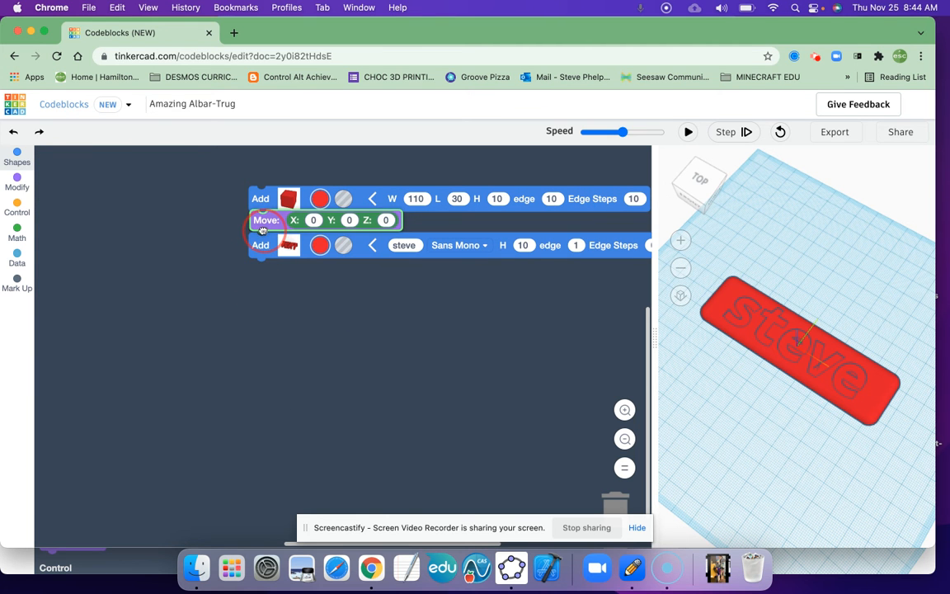
click(315, 222)
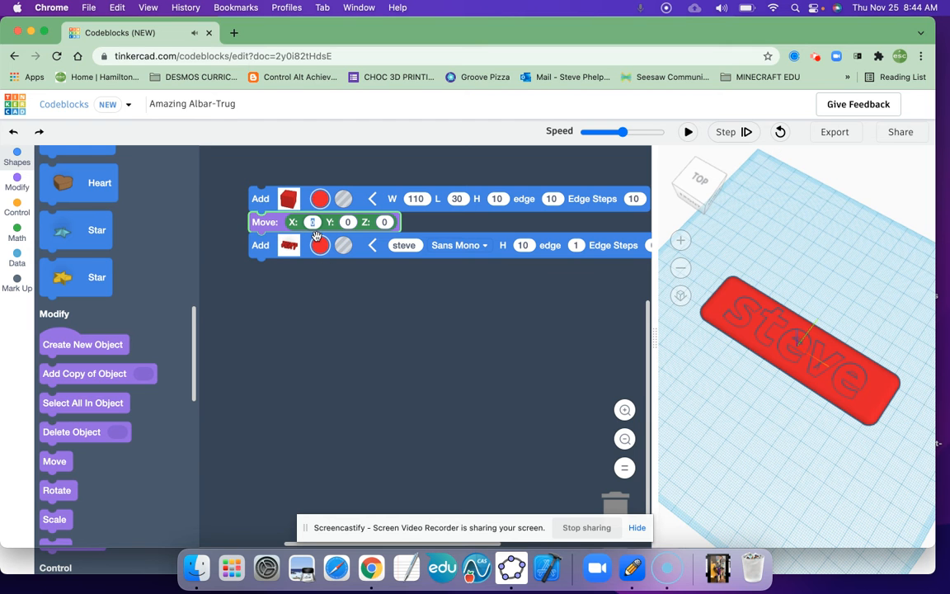
text(-10)
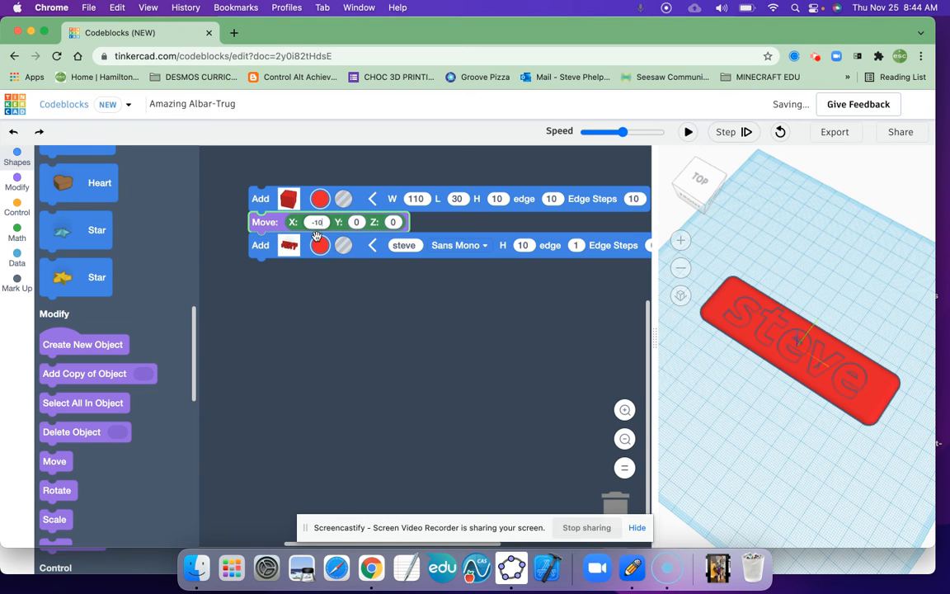
click(691, 133)
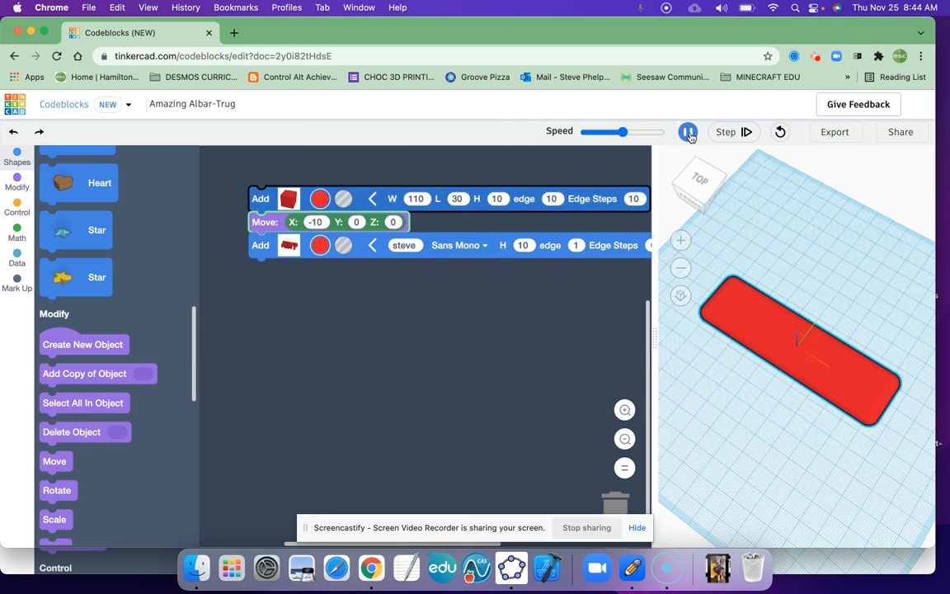
drag(773, 448, 764, 397)
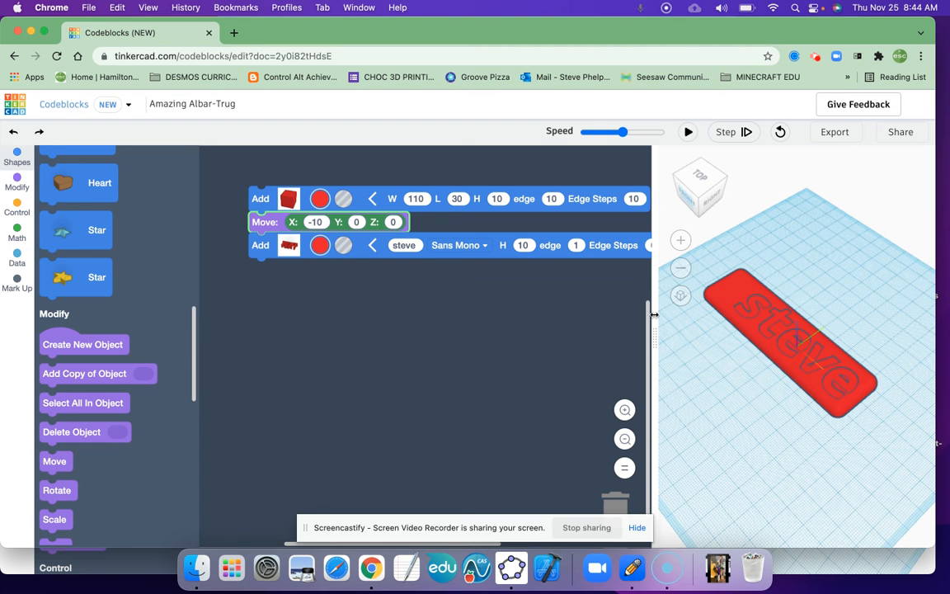
drag(767, 356, 780, 335)
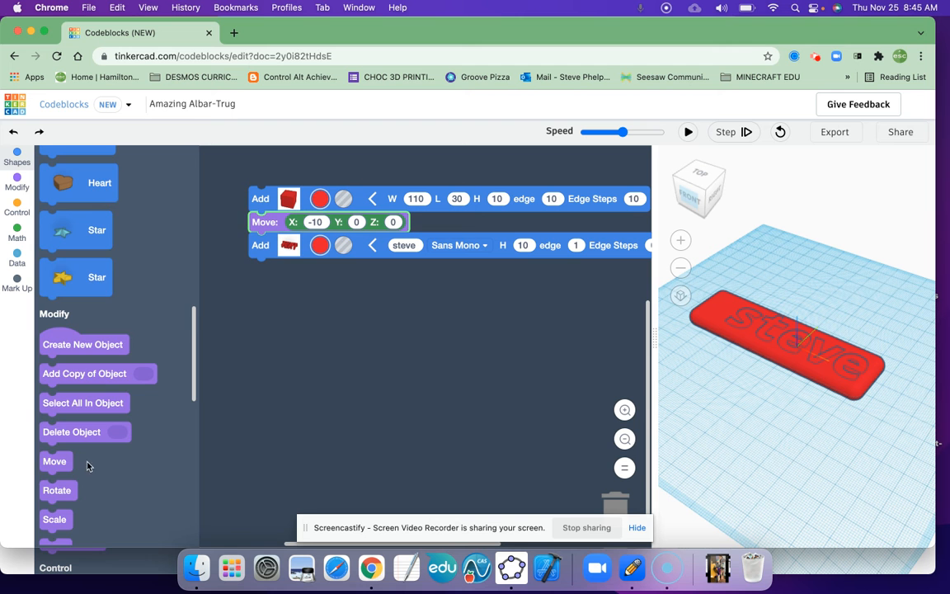
Add a Move block after the text with Z set to 6, and run the program to check the raised letters
drag(57, 461, 266, 269)
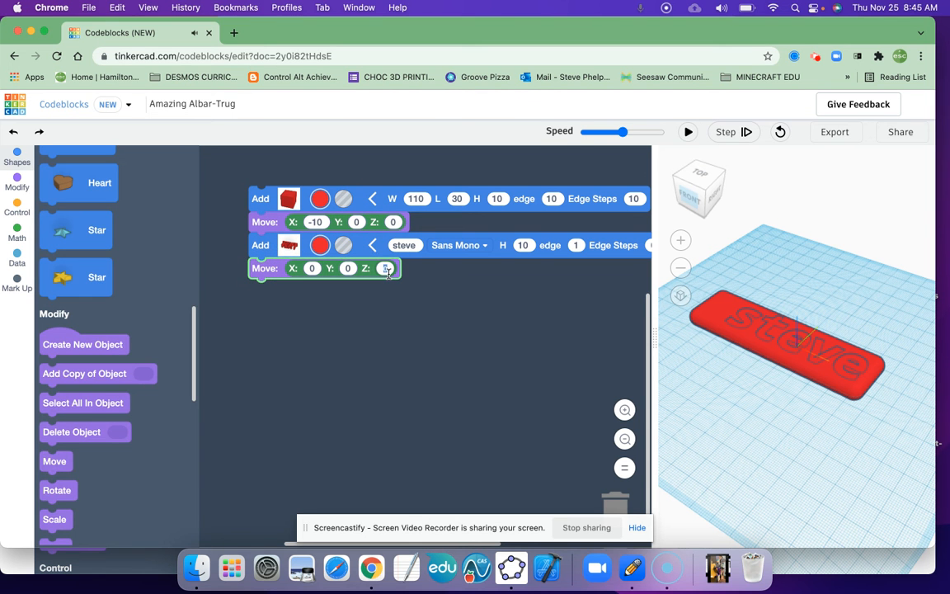
text(6)
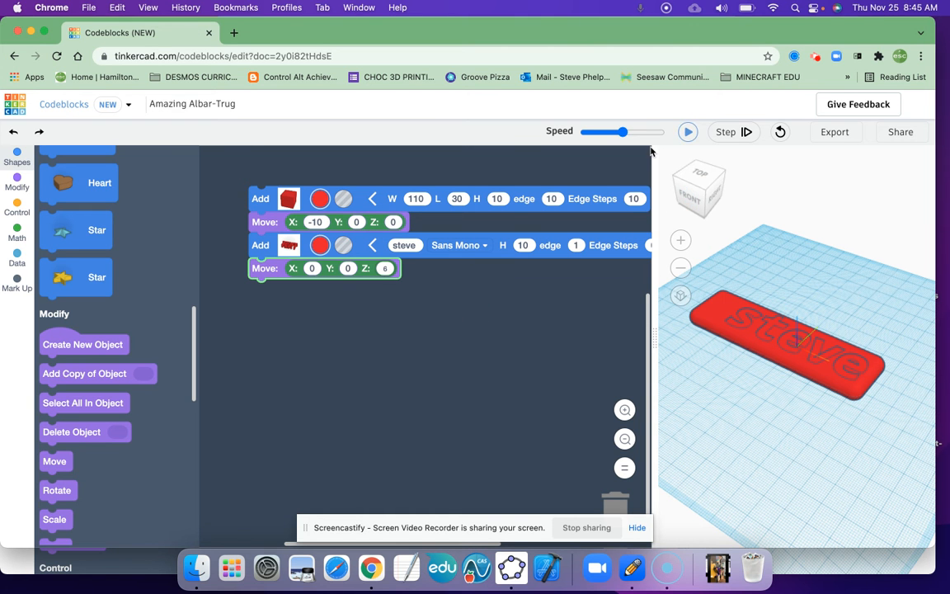
click(682, 135)
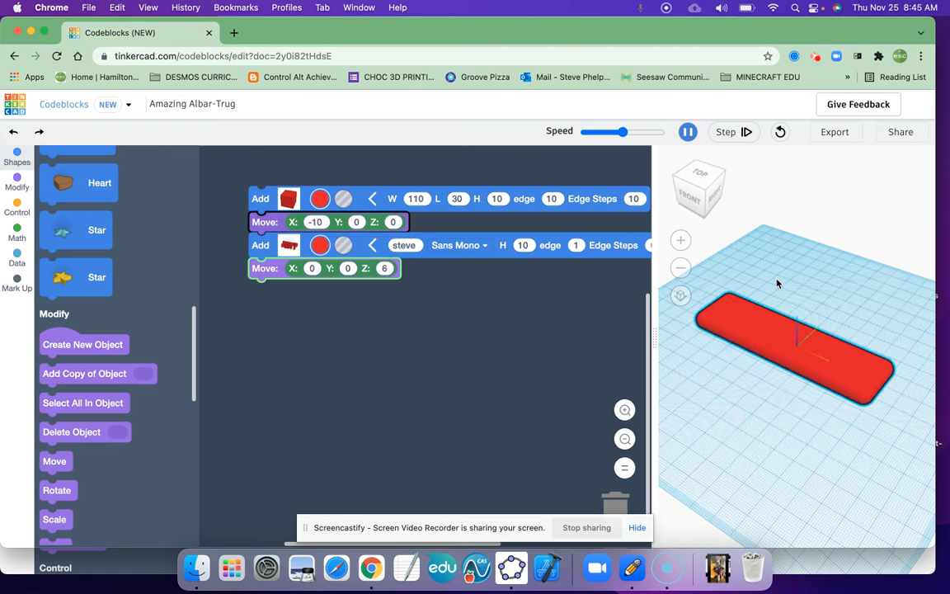
mouse_move(748, 415)
mouse_down()
mouse_move(772, 347)
mouse_move(747, 360)
mouse_move(740, 430)
mouse_up()
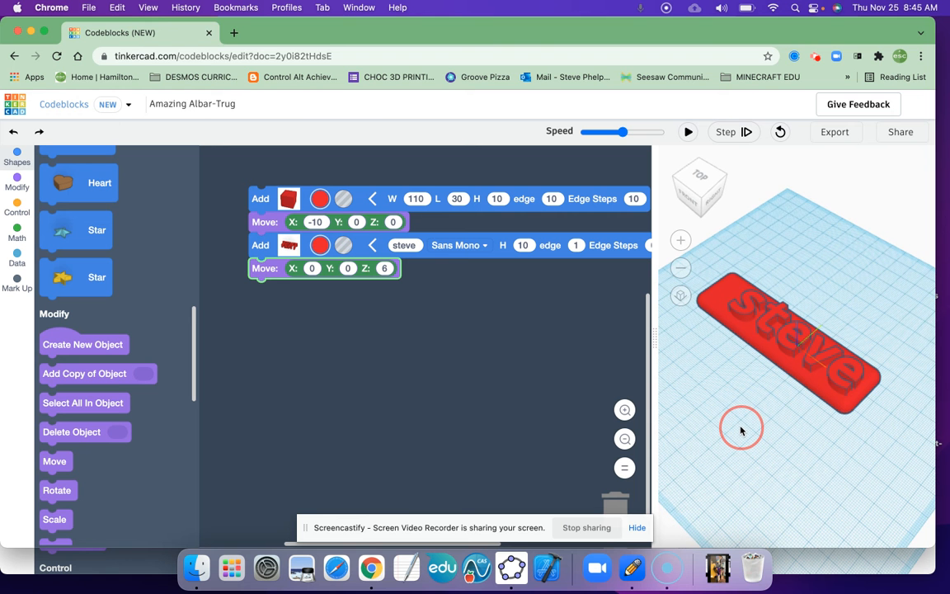
Change the name text's color to the medium green preset and run the program to check it against the red plate
right_drag(749, 457, 736, 436)
click(318, 246)
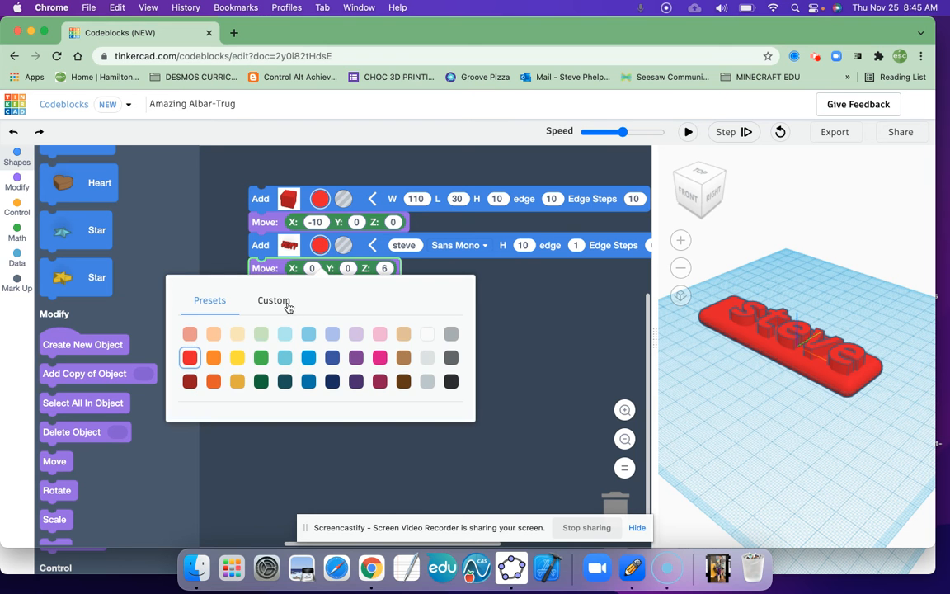
click(261, 358)
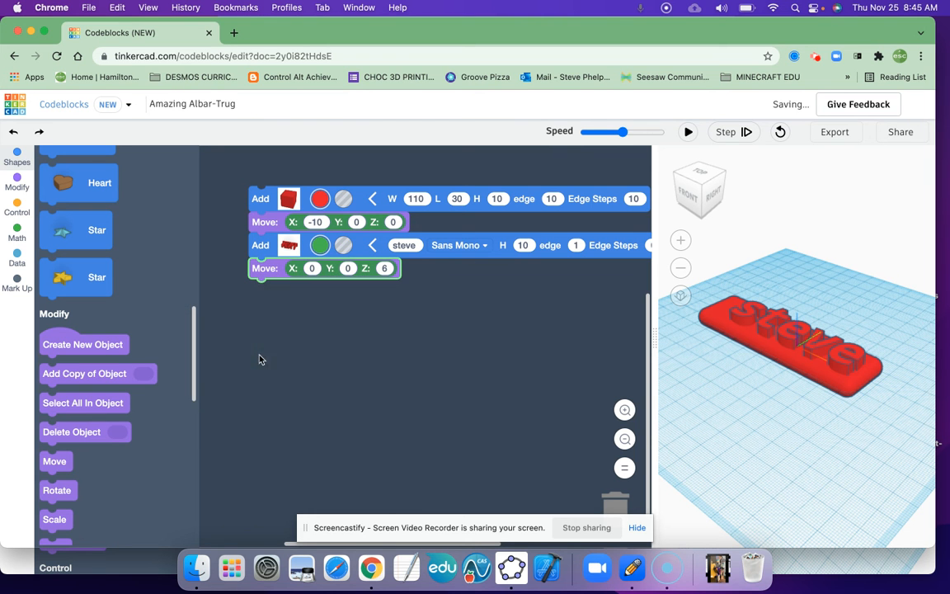
click(685, 132)
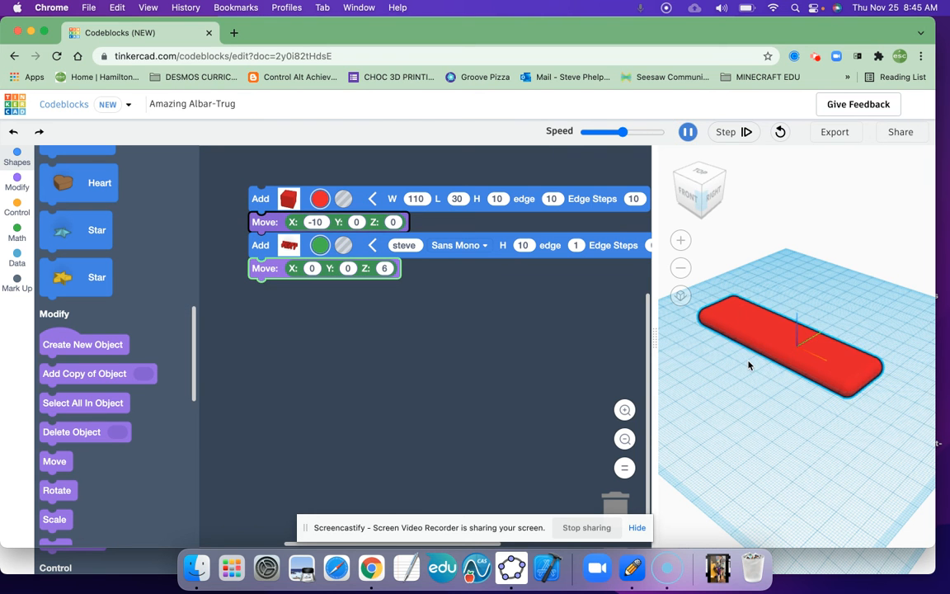
drag(749, 366, 751, 432)
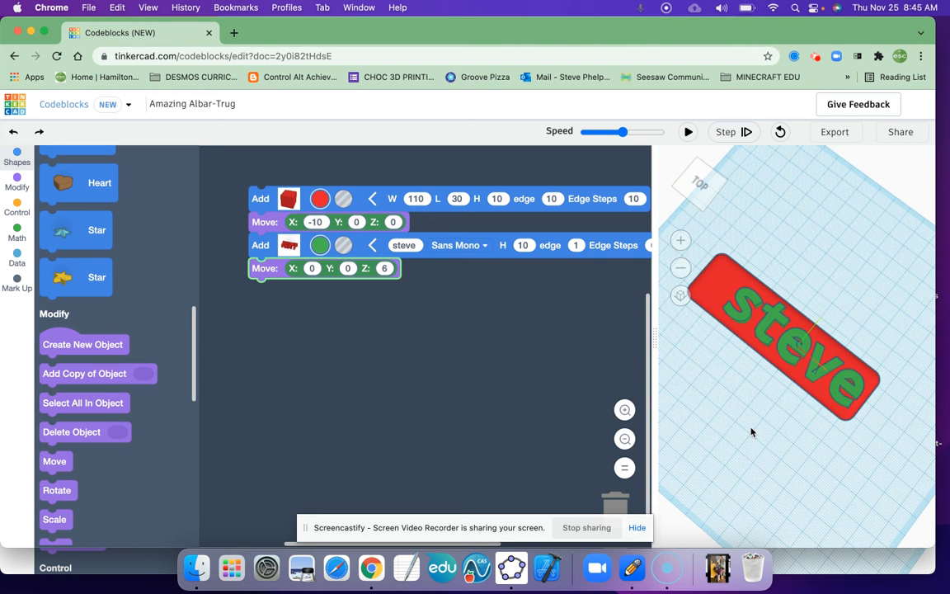
Add a cylinder block after the text's Move block and run the program to see where it lands
scroll(99, 240, up, 10)
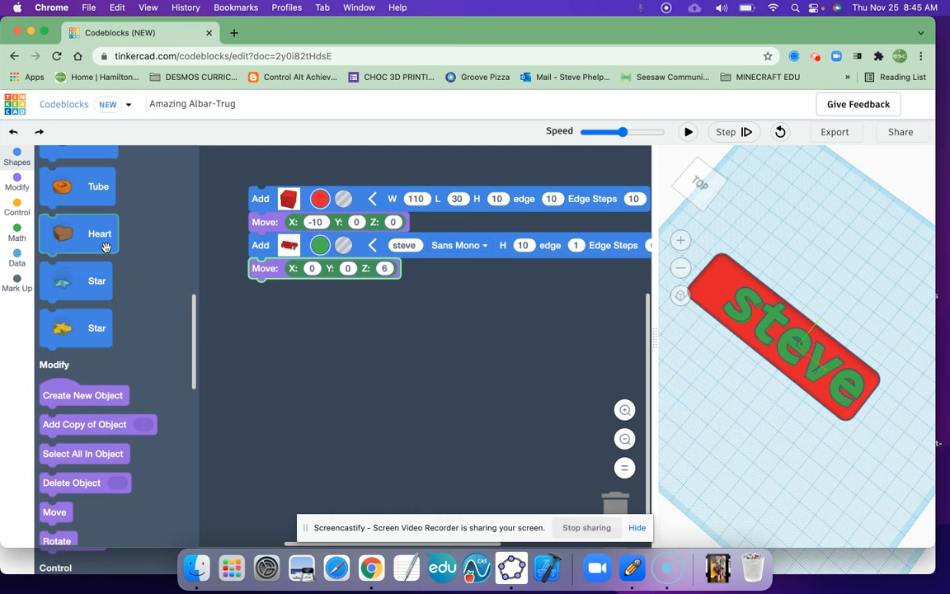
drag(64, 191, 250, 282)
click(689, 133)
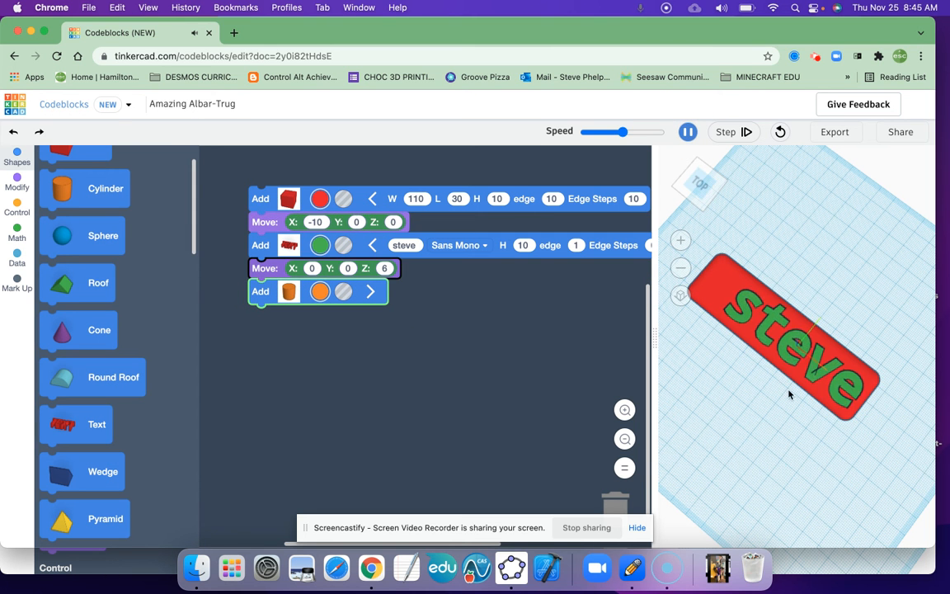
drag(777, 387, 784, 345)
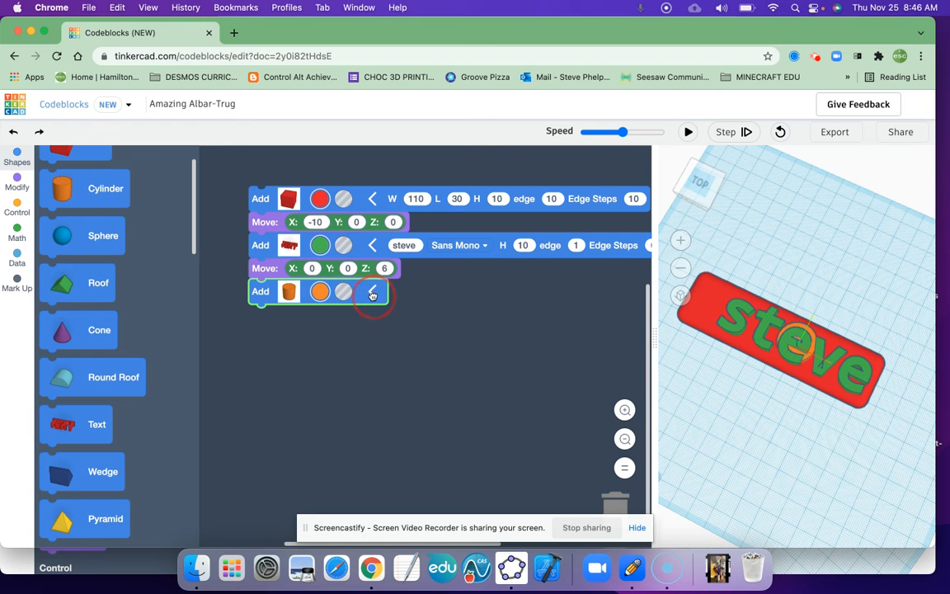
Set the cylinder's radius to 5
click(372, 294)
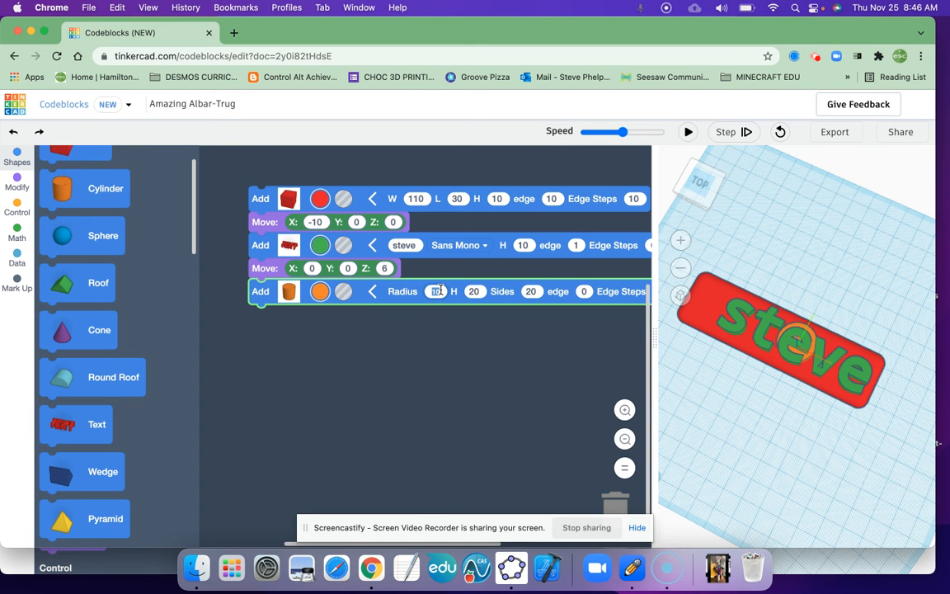
text(5)
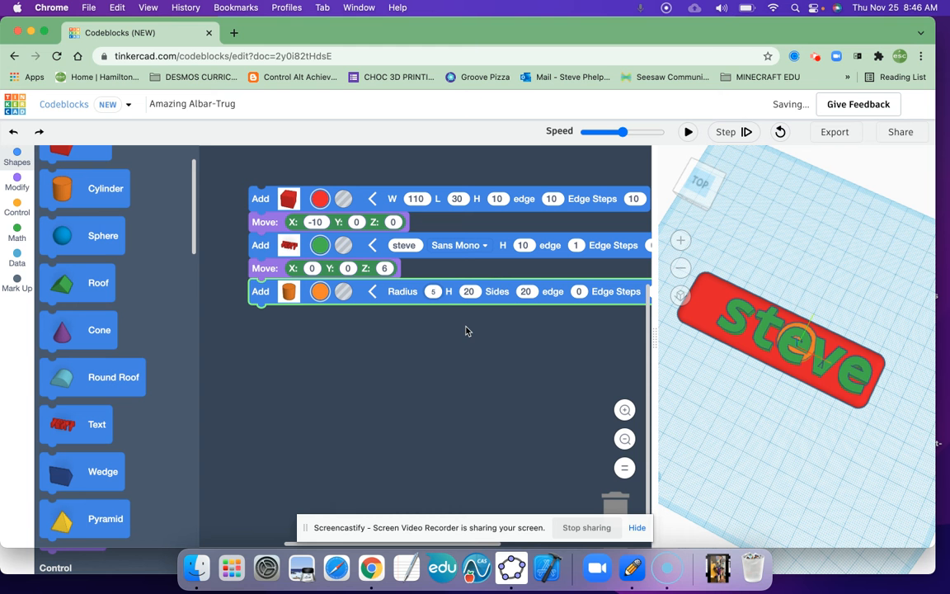
mouse_move(775, 401)
mouse_down()
mouse_move(770, 257)
mouse_move(772, 330)
mouse_move(759, 377)
mouse_move(784, 388)
mouse_up()
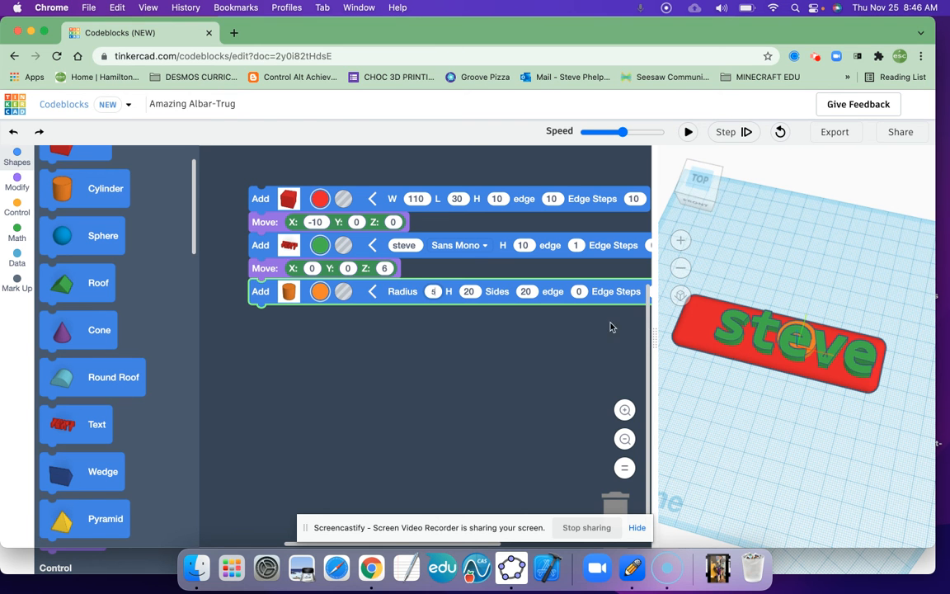
Add a Move block after the cylinder with X set to -55, and run the program to check its position from above
scroll(126, 455, down, 10)
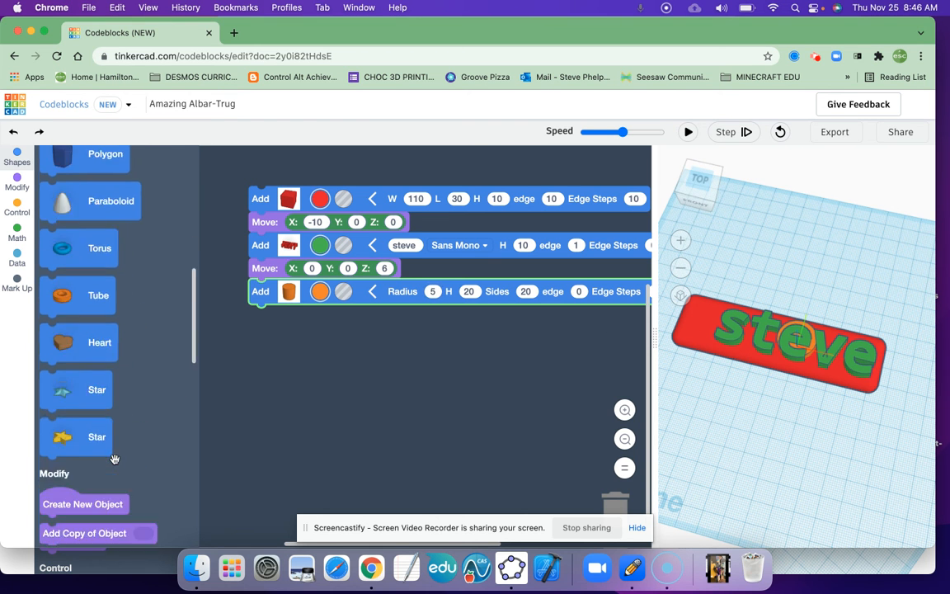
scroll(84, 500, down, 3)
drag(53, 430, 266, 314)
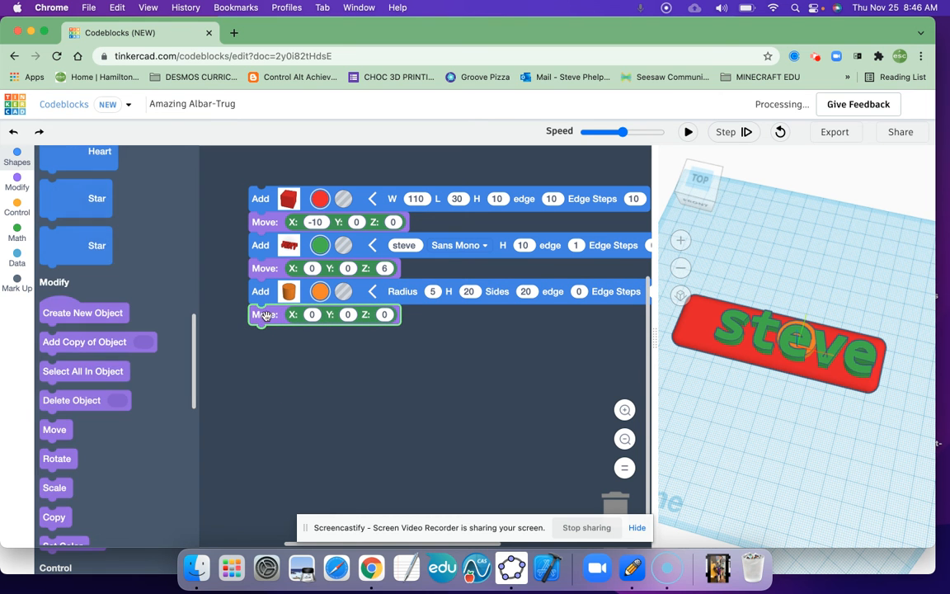
click(311, 315)
text(-55)
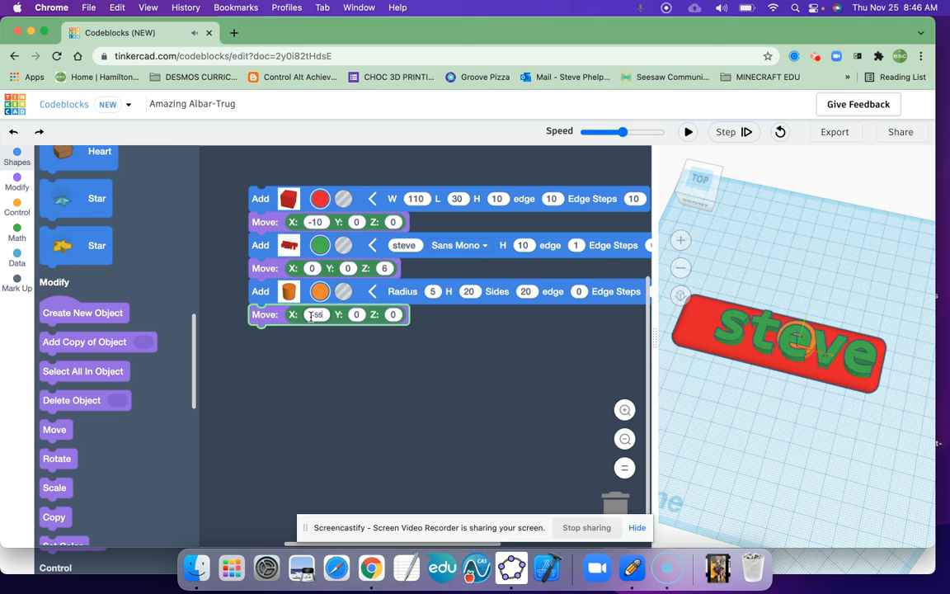
click(688, 132)
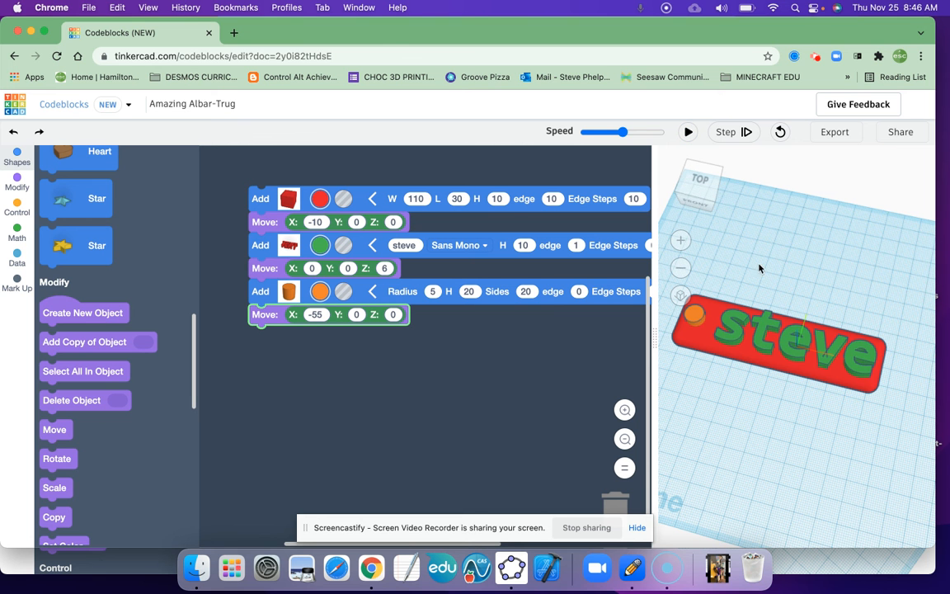
right_drag(693, 380, 791, 429)
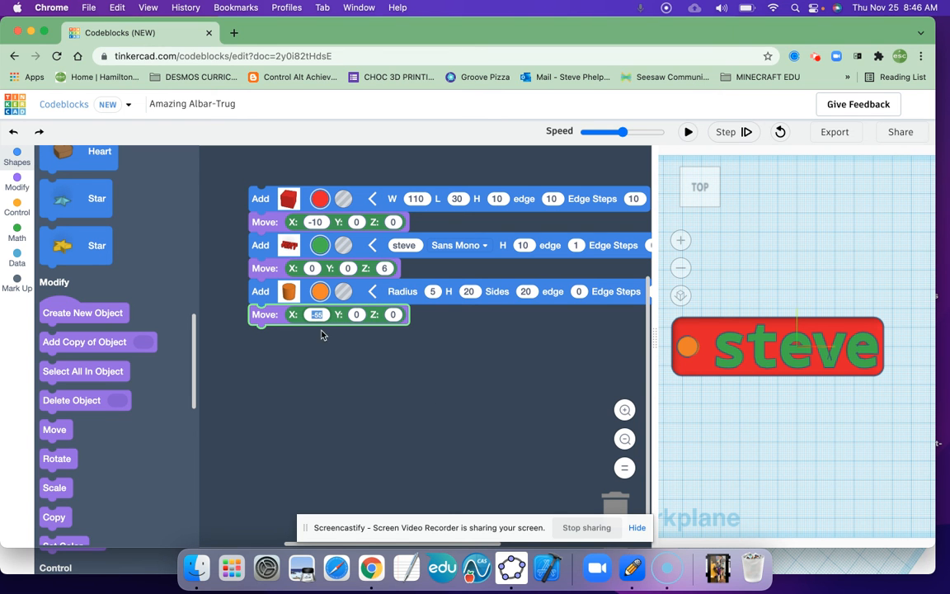
Fine-tune the X value of the cylinder's Move block to -50 and finally -52, running the program after each change
key(BackSpace)
text(0)
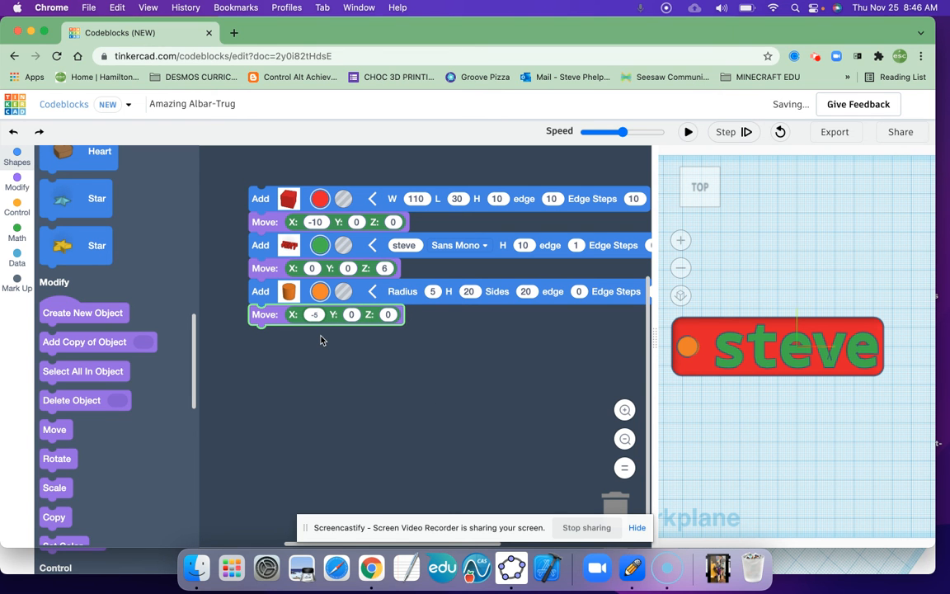
click(687, 134)
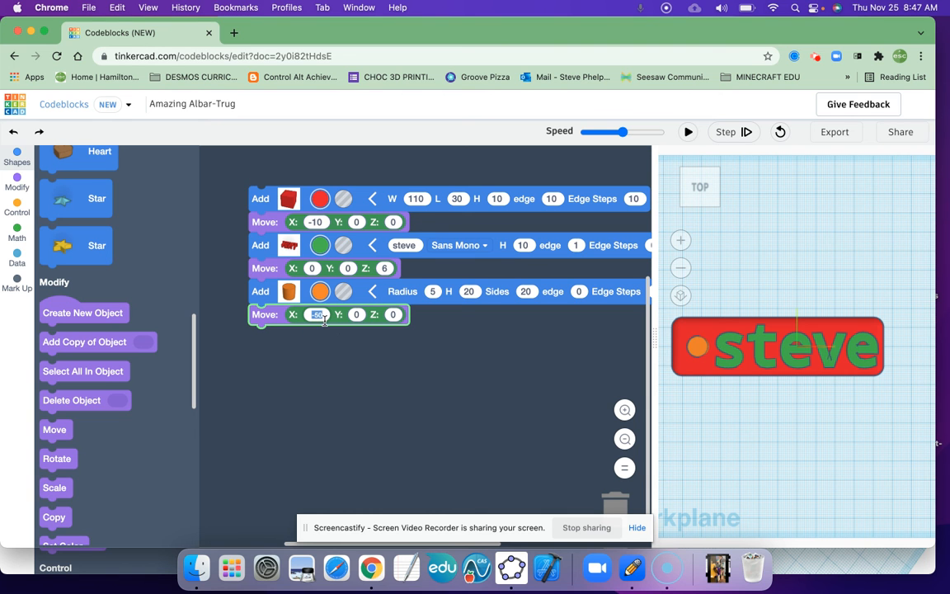
text(2)
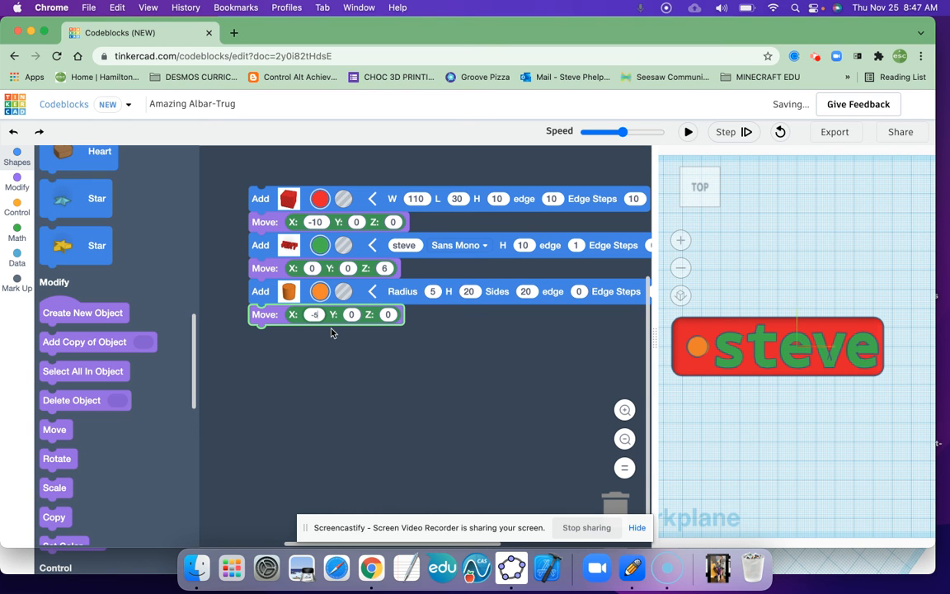
click(686, 132)
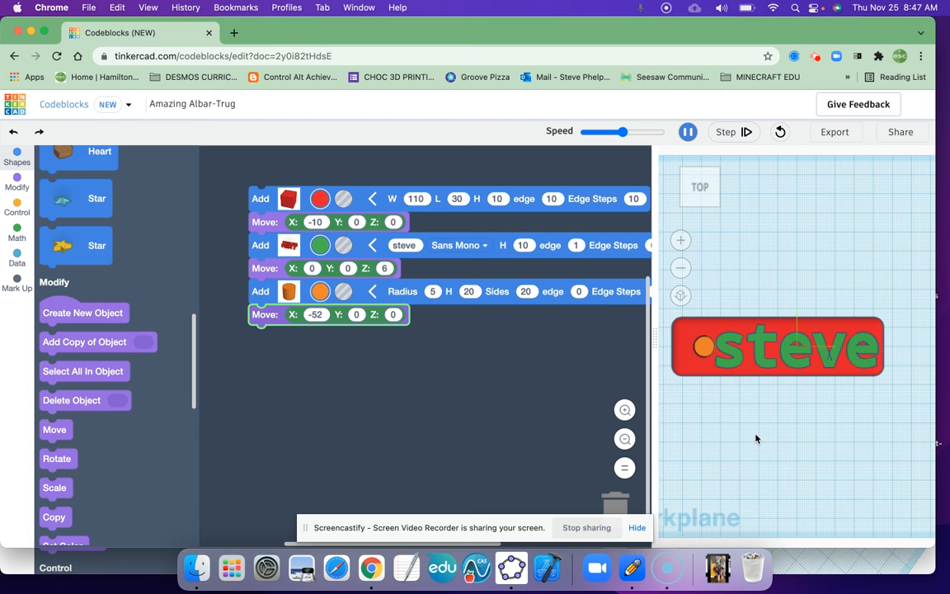
right_drag(757, 435, 722, 363)
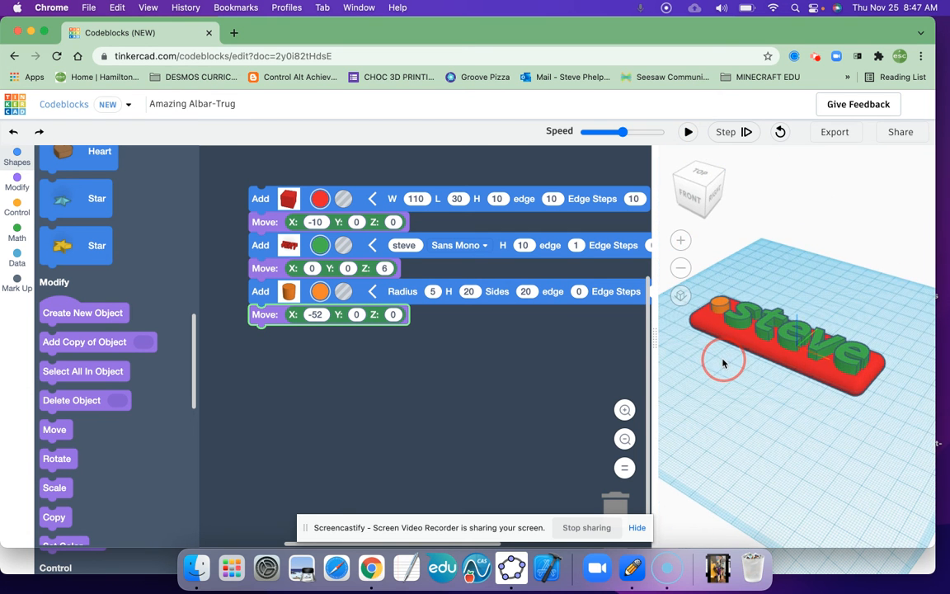
Turn the text and the cylinder into holes and cut them from the plate with a Create Group block, running the program
click(341, 246)
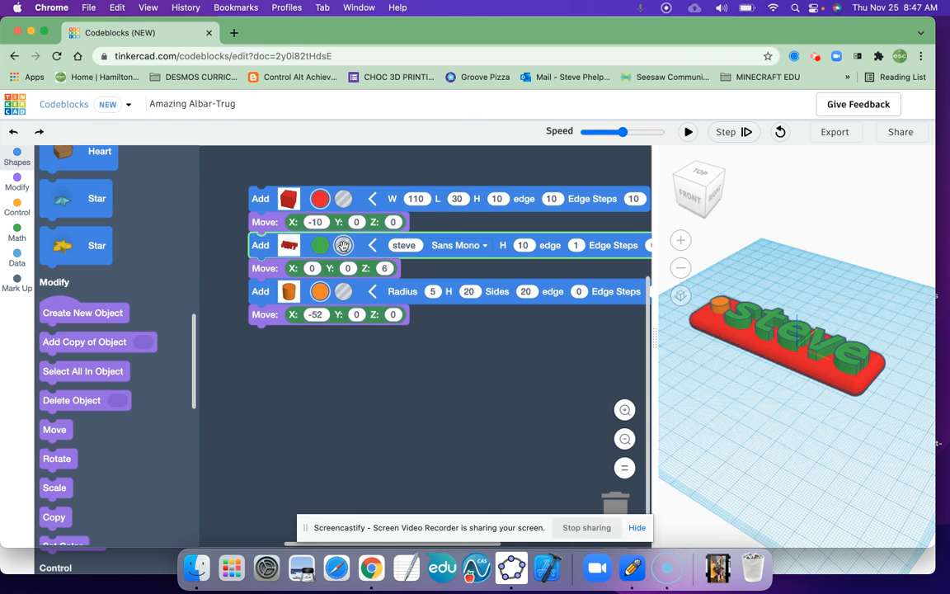
click(344, 294)
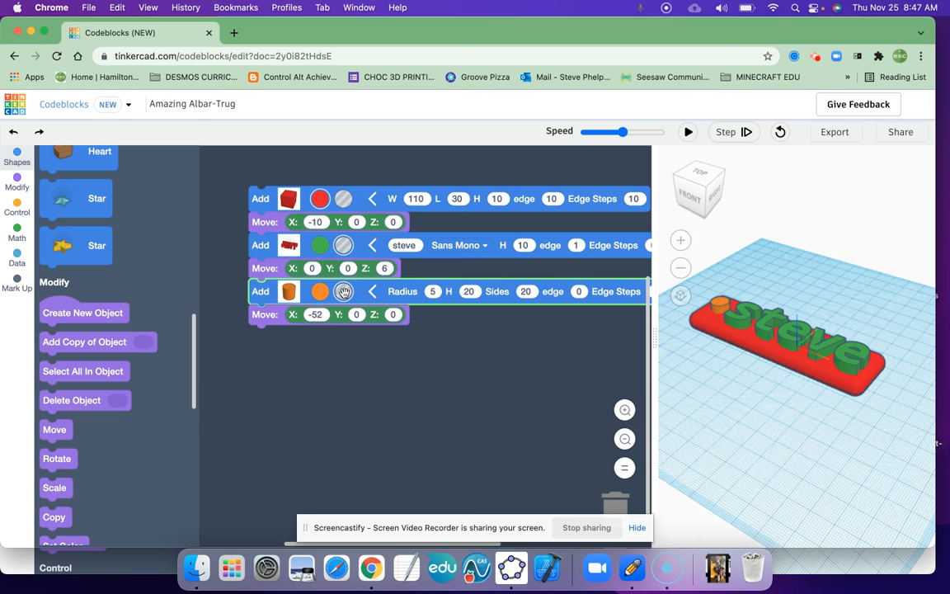
scroll(115, 446, down, 8)
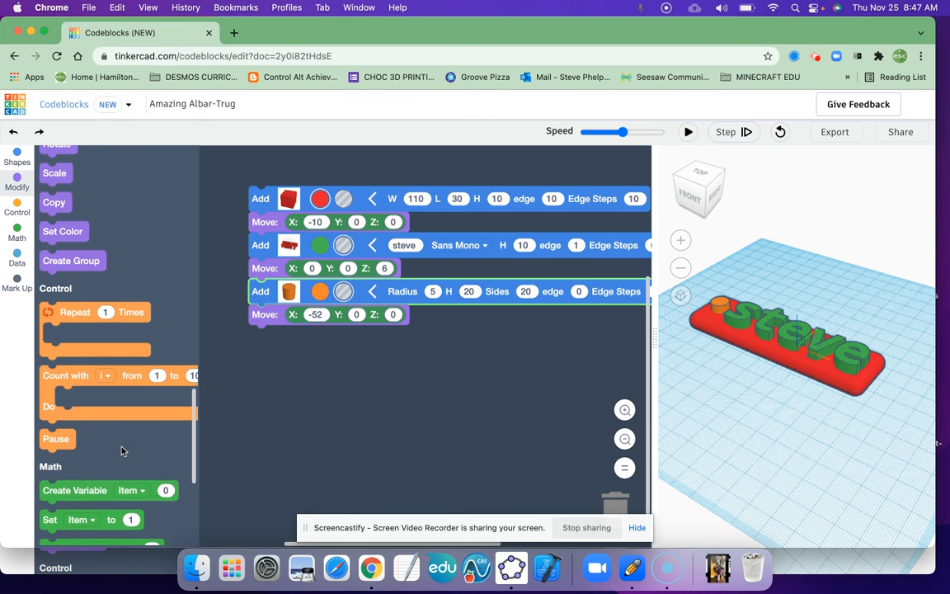
drag(58, 216, 265, 339)
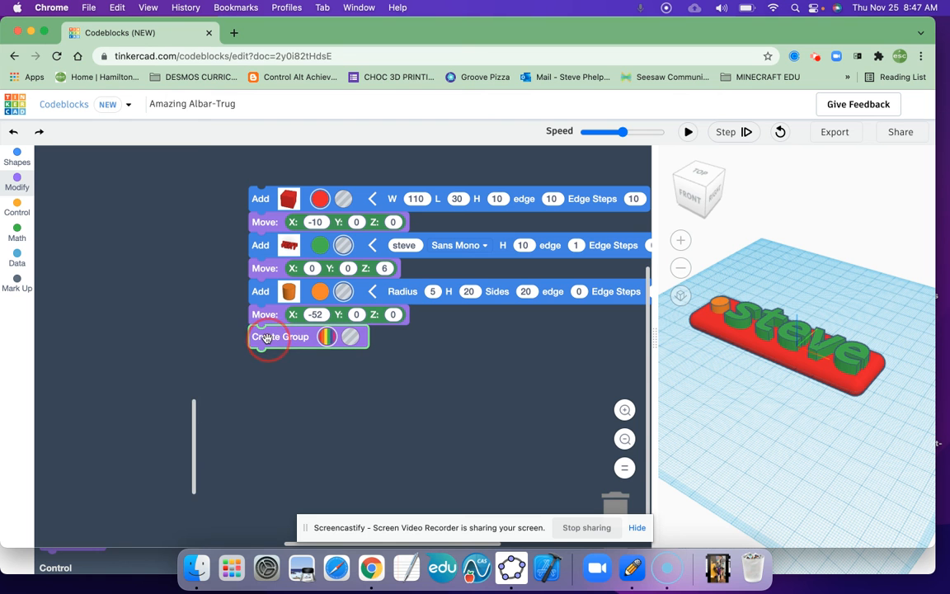
click(688, 132)
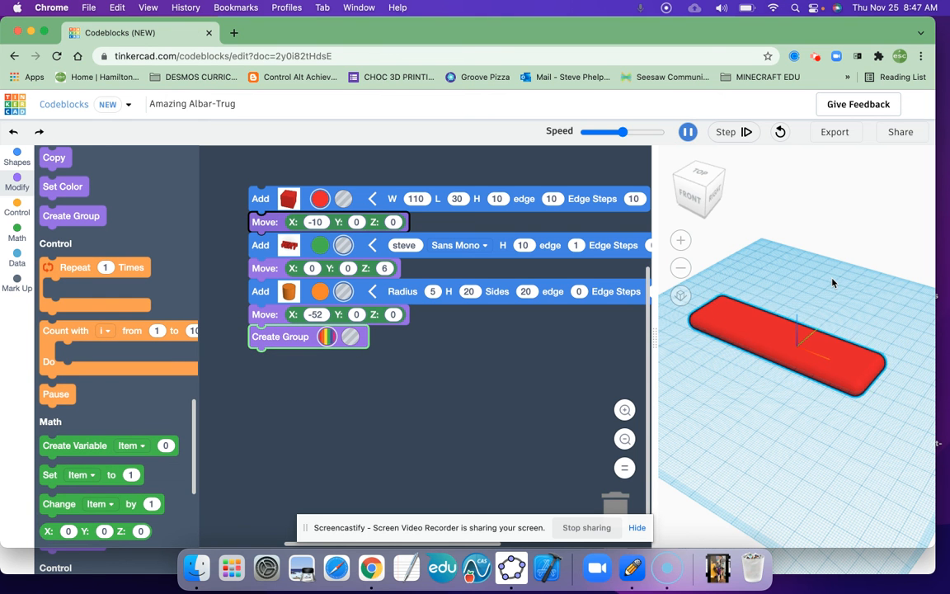
Examine the grouped name tag up close and from several angles, checking the engraved letters and the ring hole
drag(831, 279, 769, 332)
scroll(769, 332, up, 10)
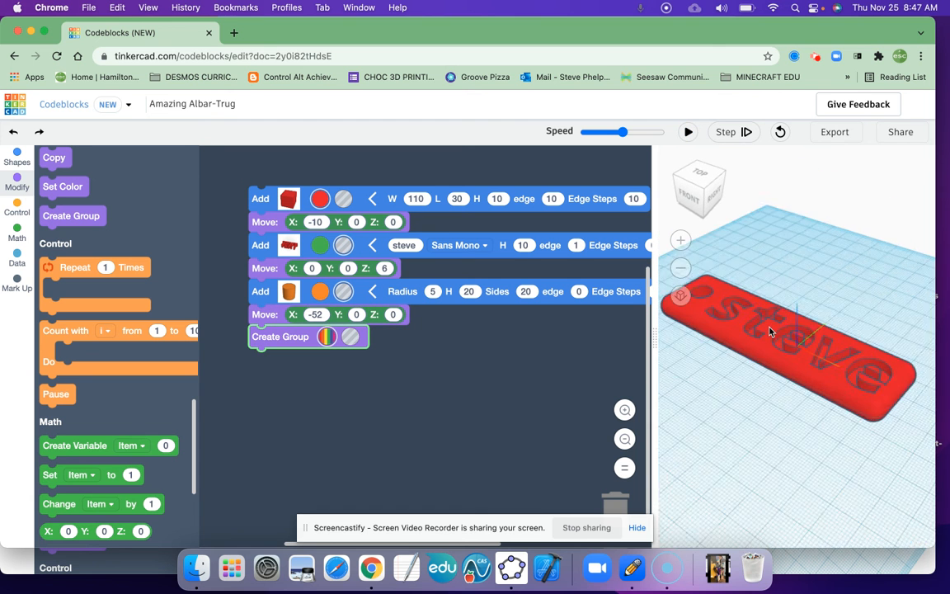
scroll(769, 332, up, 5)
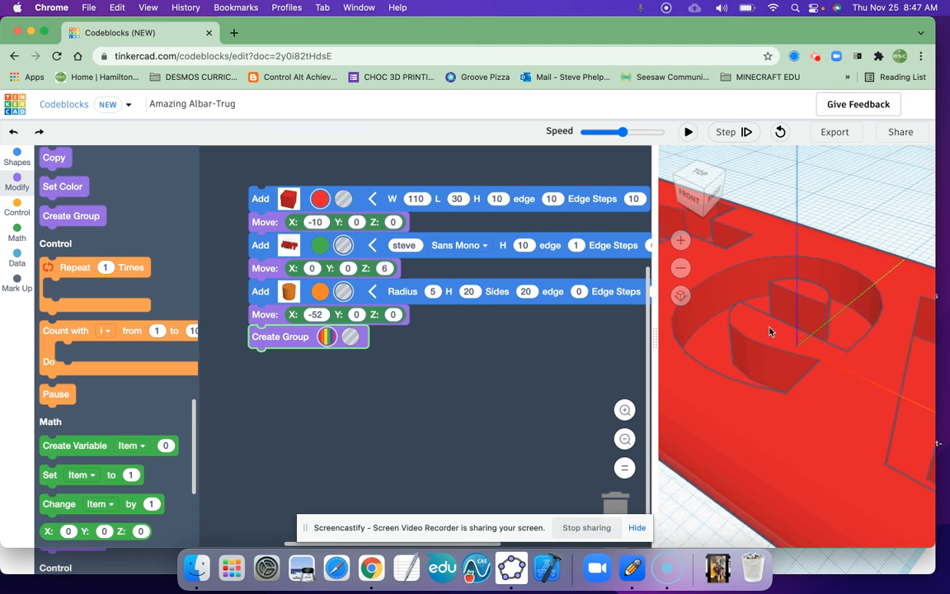
drag(736, 365, 702, 379)
scroll(702, 378, down, 10)
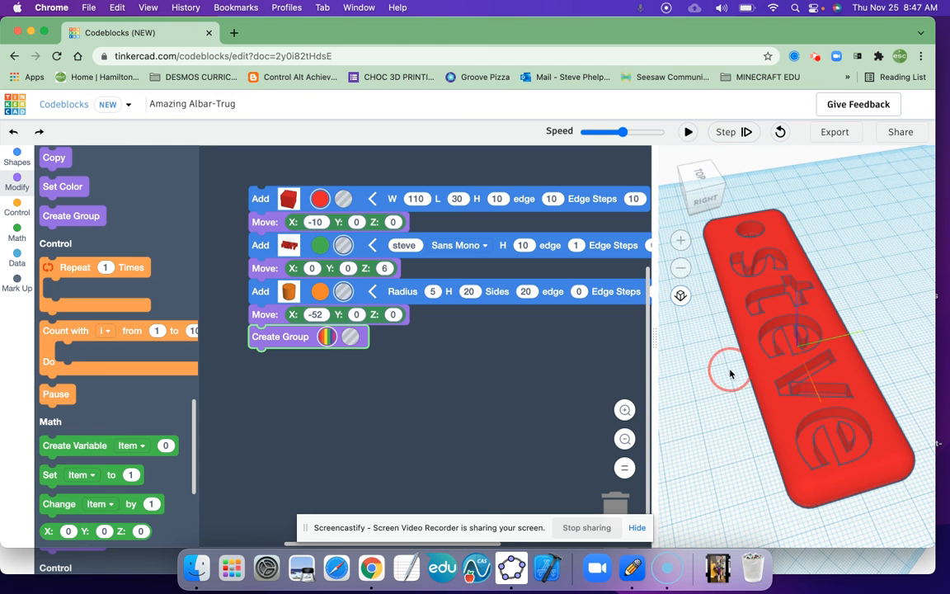
drag(729, 326, 845, 358)
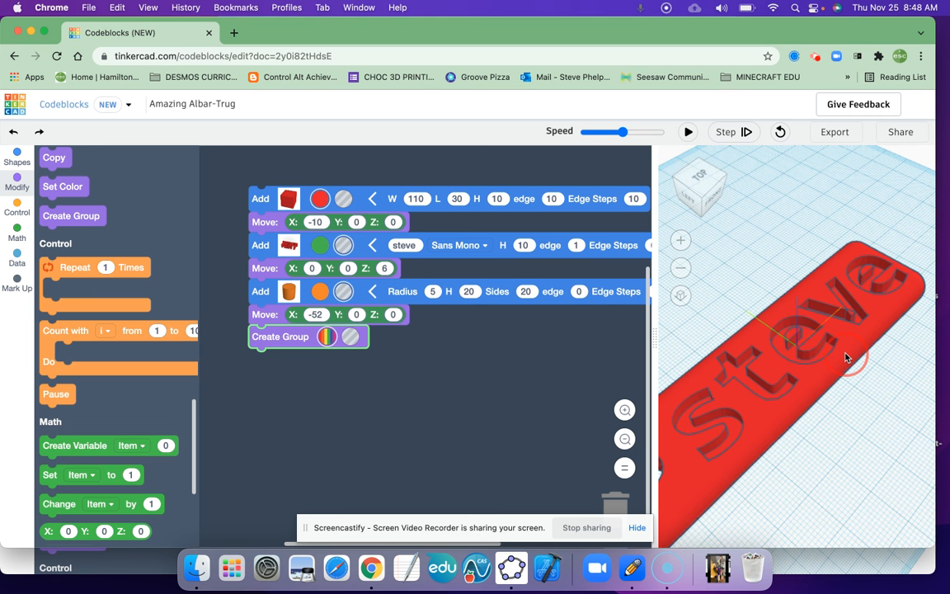
drag(846, 357, 761, 397)
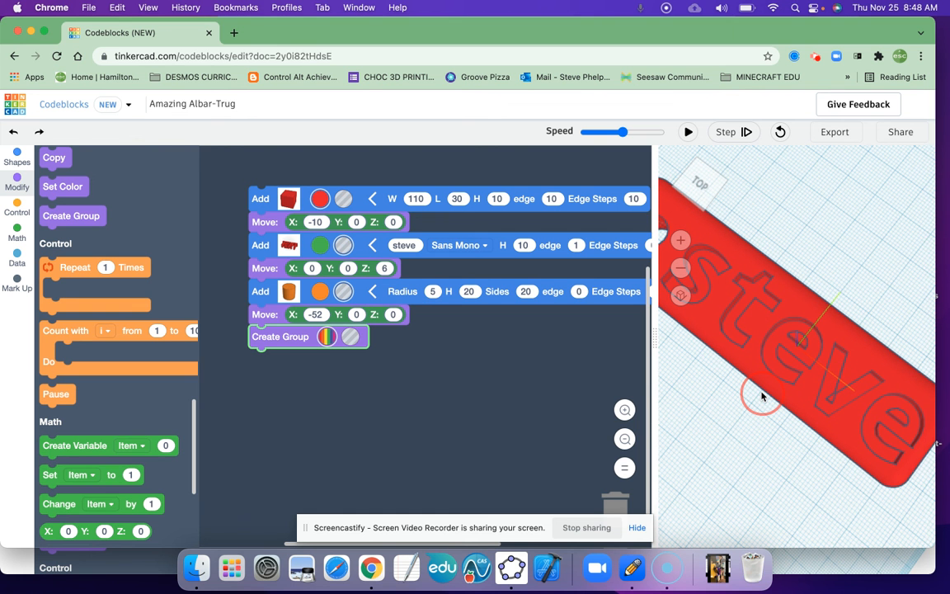
drag(763, 397, 765, 397)
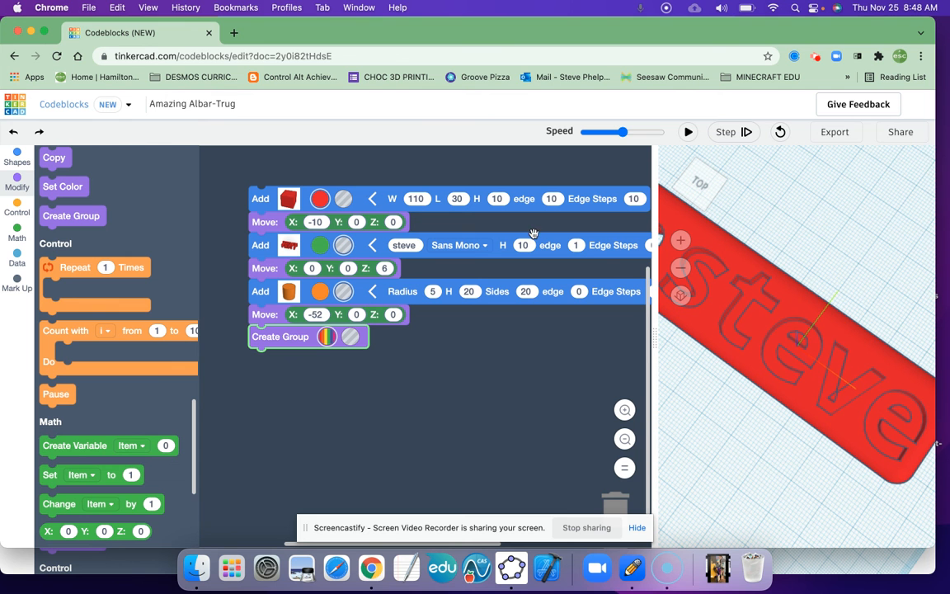